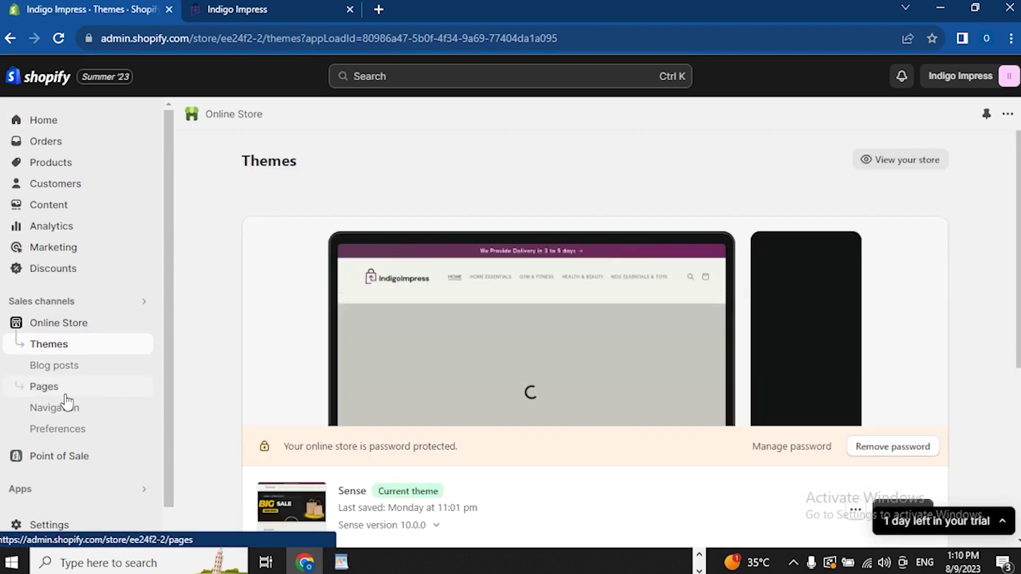
Step: Add a new page to the online store and give it the title "About us"
{"action": "left_click", "coordinate": [49, 393]}
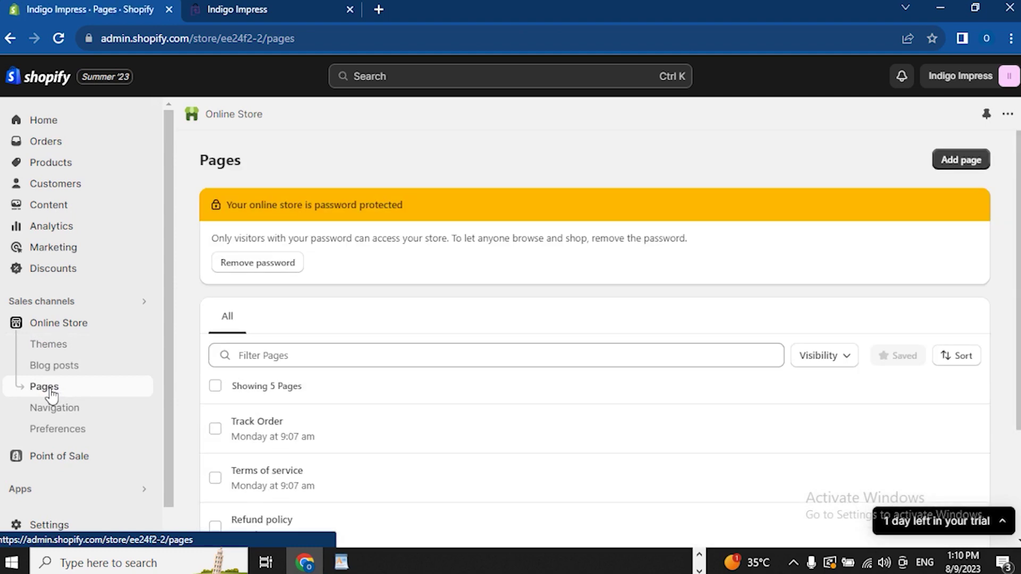
{"action": "scroll", "coordinate": [504, 346], "scroll_direction": "down", "scroll_amount": 3}
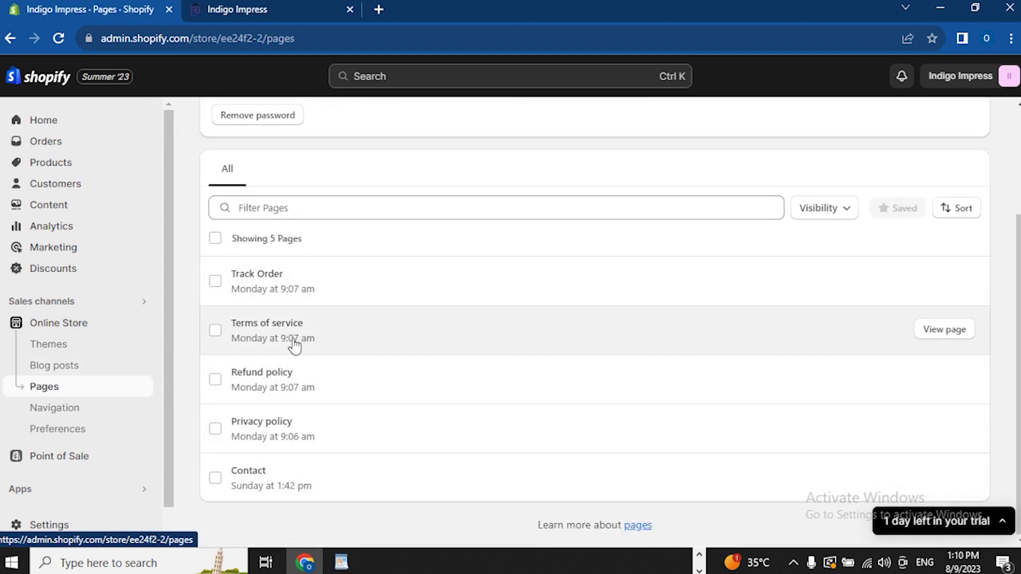
{"action": "scroll", "coordinate": [293, 346], "scroll_direction": "up", "scroll_amount": 1}
{"action": "scroll", "coordinate": [292, 343], "scroll_direction": "down", "scroll_amount": 1}
{"action": "scroll", "coordinate": [530, 324], "scroll_direction": "up", "scroll_amount": 3}
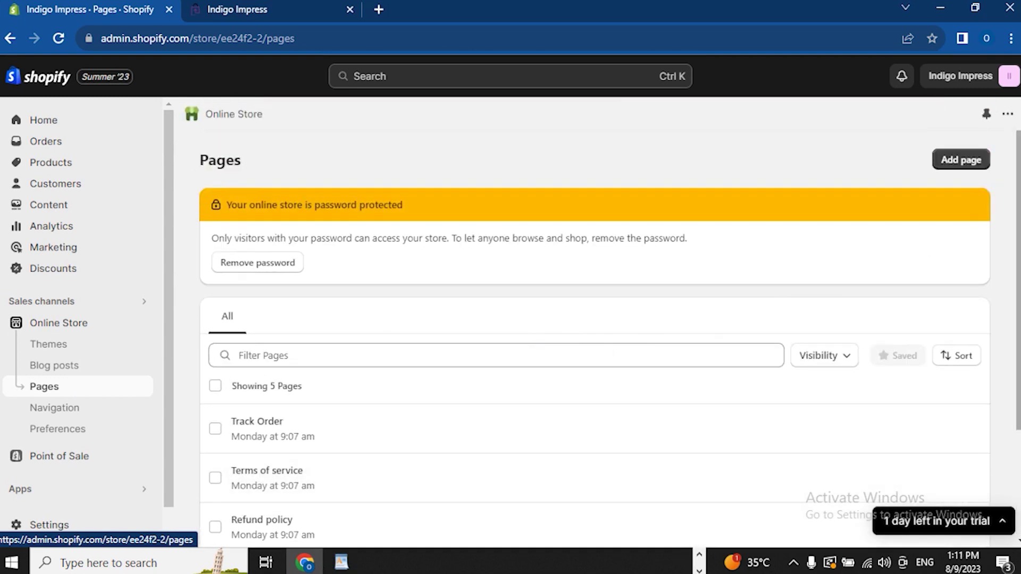
{"action": "left_click", "coordinate": [962, 161]}
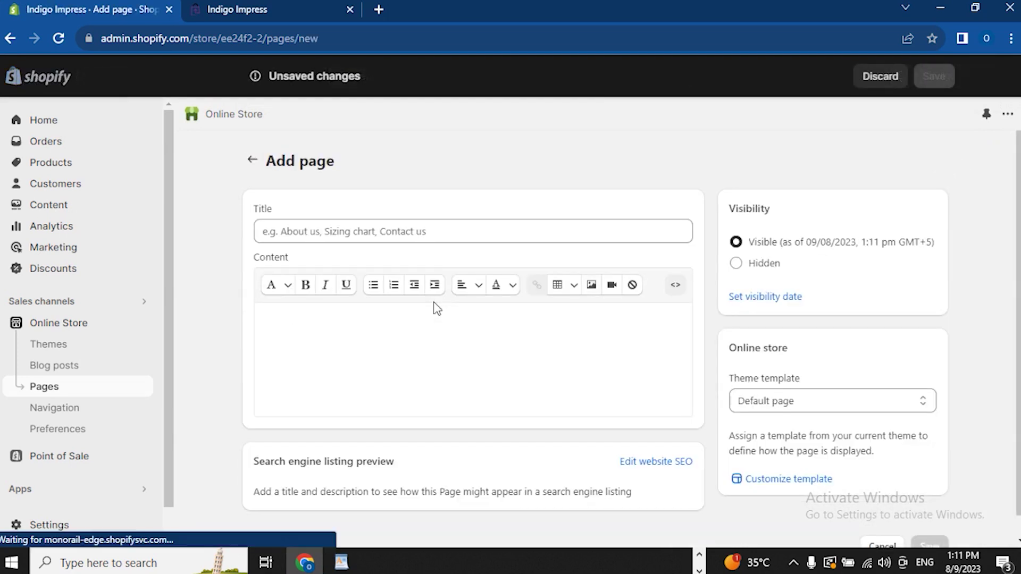
{"action": "left_click", "coordinate": [332, 227]}
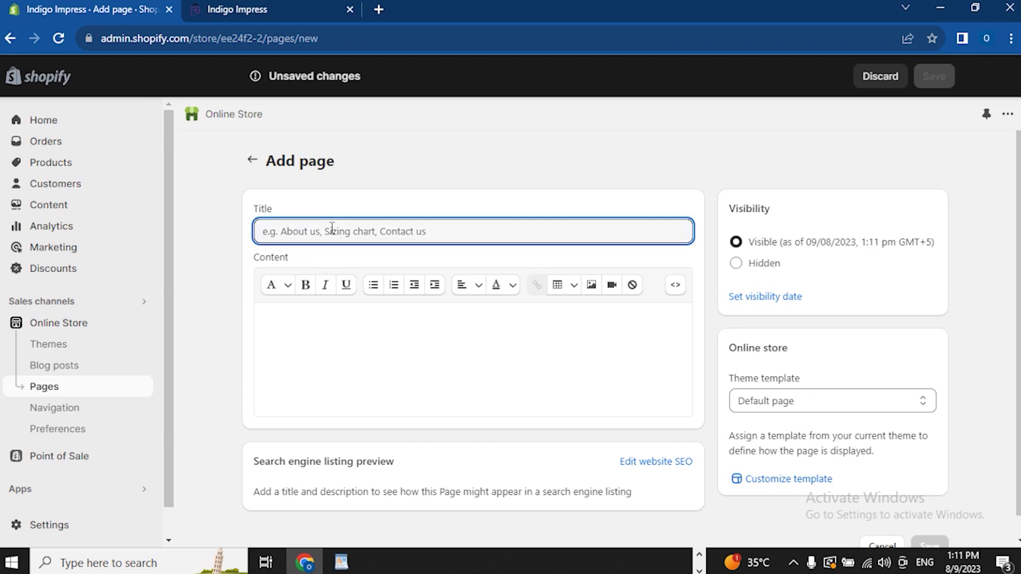
{"action": "type", "text": "About us"}
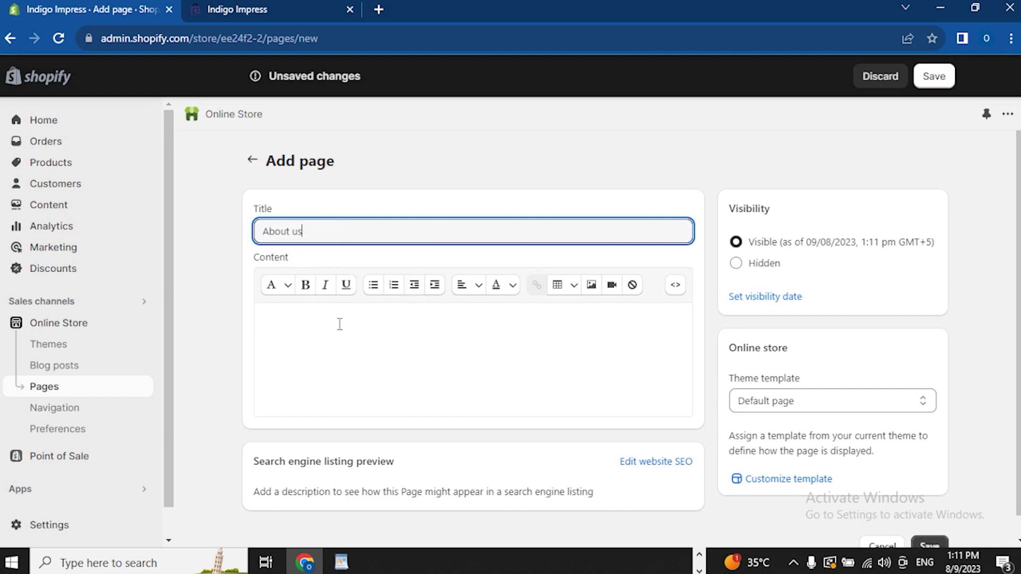
Step: Switch to the untitled Google Docs document and copy the whole "Why shop with" text
{"action": "left_click", "coordinate": [332, 325]}
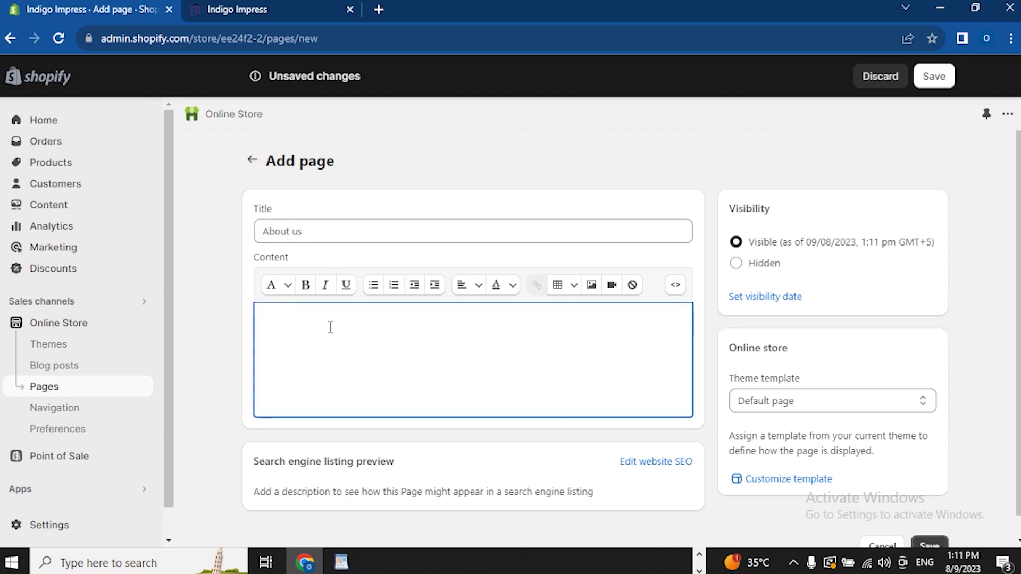
{"action": "left_click", "coordinate": [699, 562]}
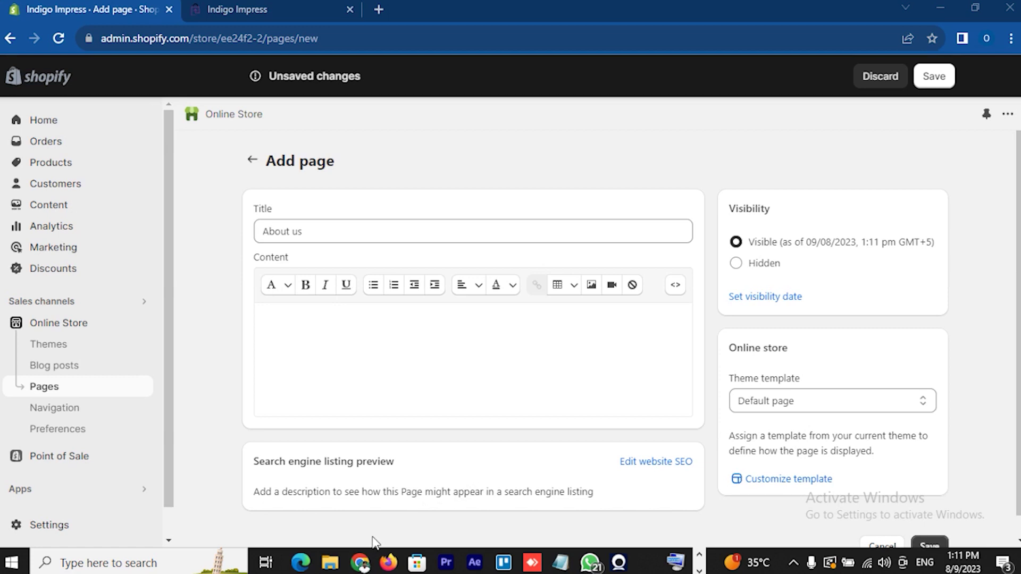
{"action": "mouse_move", "coordinate": [362, 568]}
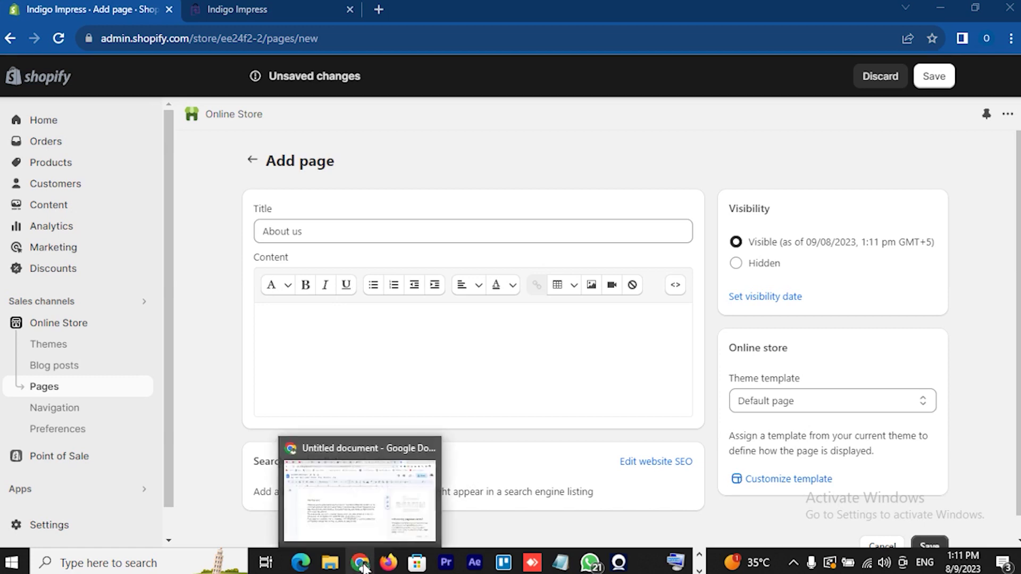
{"action": "left_click", "coordinate": [361, 431]}
{"action": "left_click", "coordinate": [253, 303]}
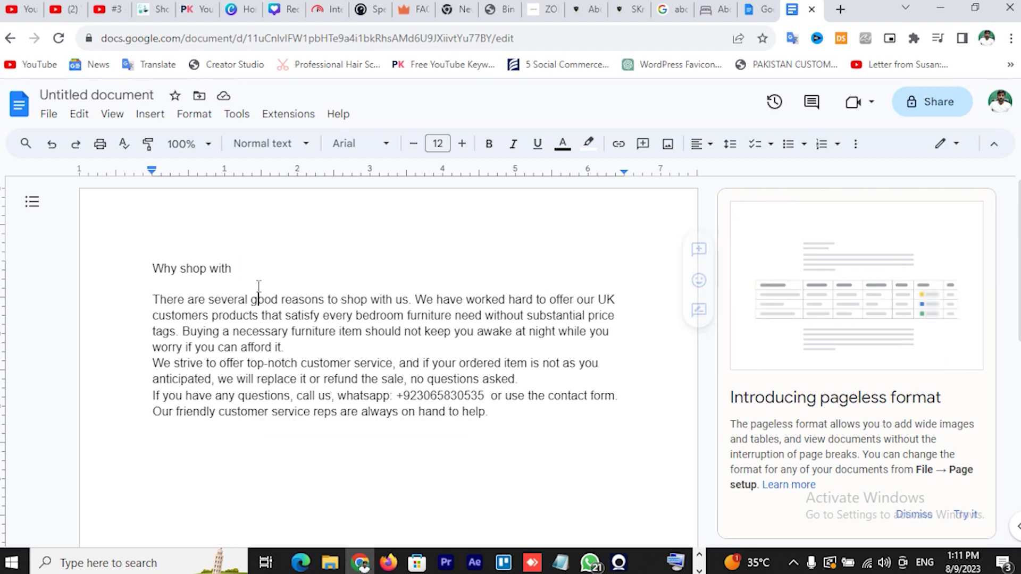
{"action": "left_click_drag", "start_coordinate": [153, 267], "coordinate": [520, 418]}
{"action": "right_click", "coordinate": [295, 319]}
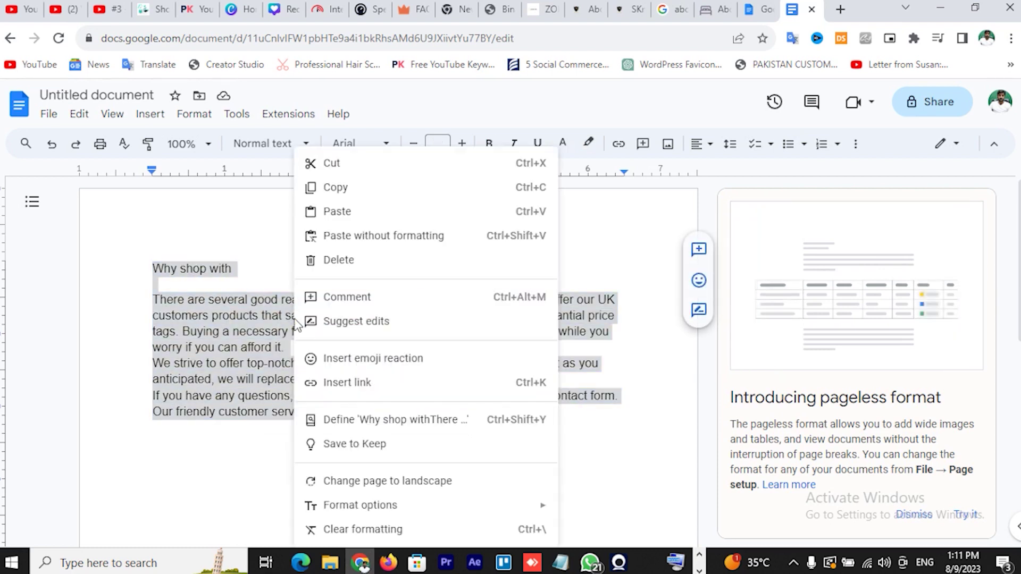
{"action": "left_click", "coordinate": [314, 186]}
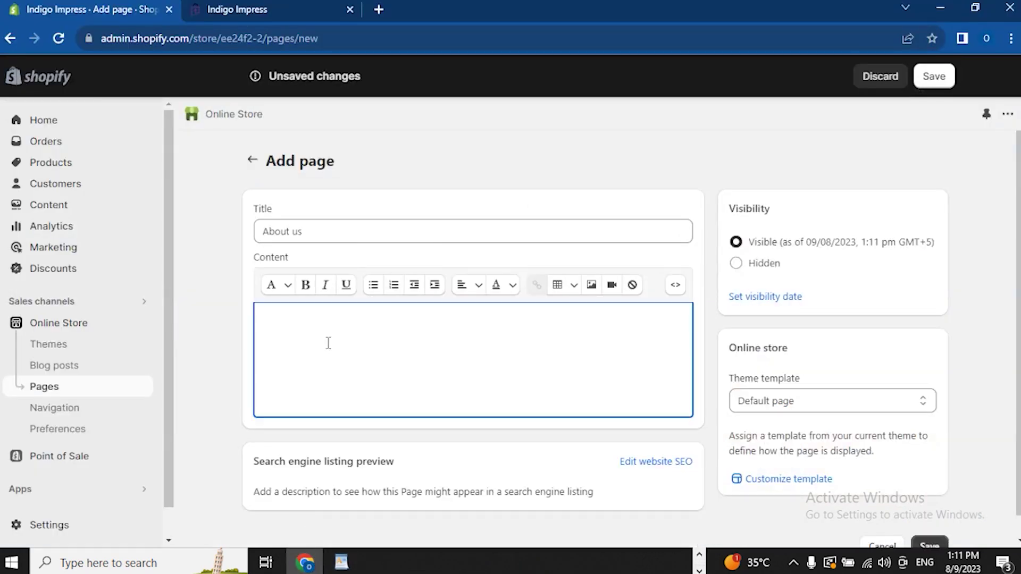
Step: Switch back to the Shopify page editor and paste the copied text into the page content
{"action": "right_click", "coordinate": [328, 343]}
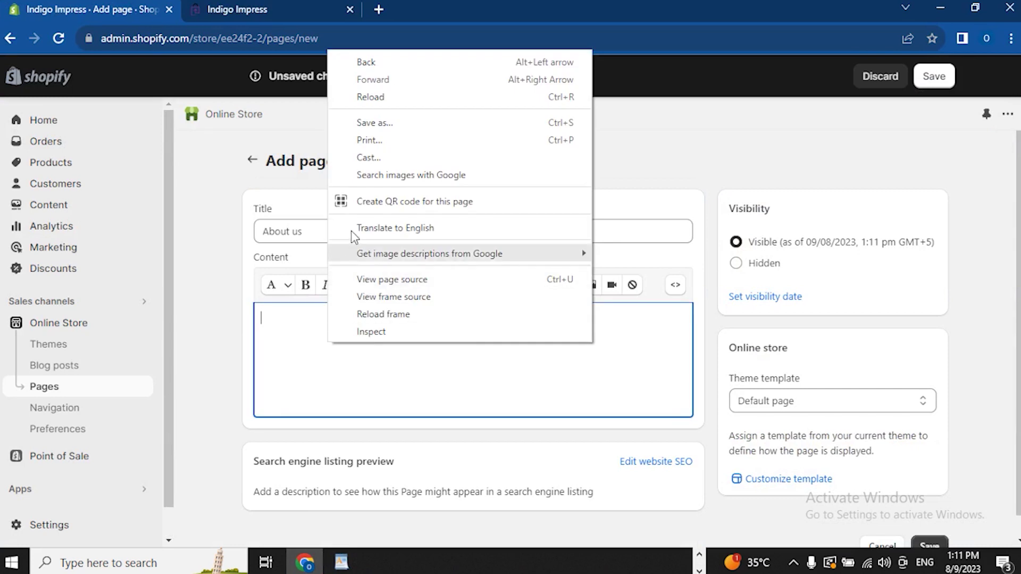
{"action": "left_click", "coordinate": [293, 332]}
{"action": "right_click", "coordinate": [293, 332]}
{"action": "left_click", "coordinate": [333, 184]}
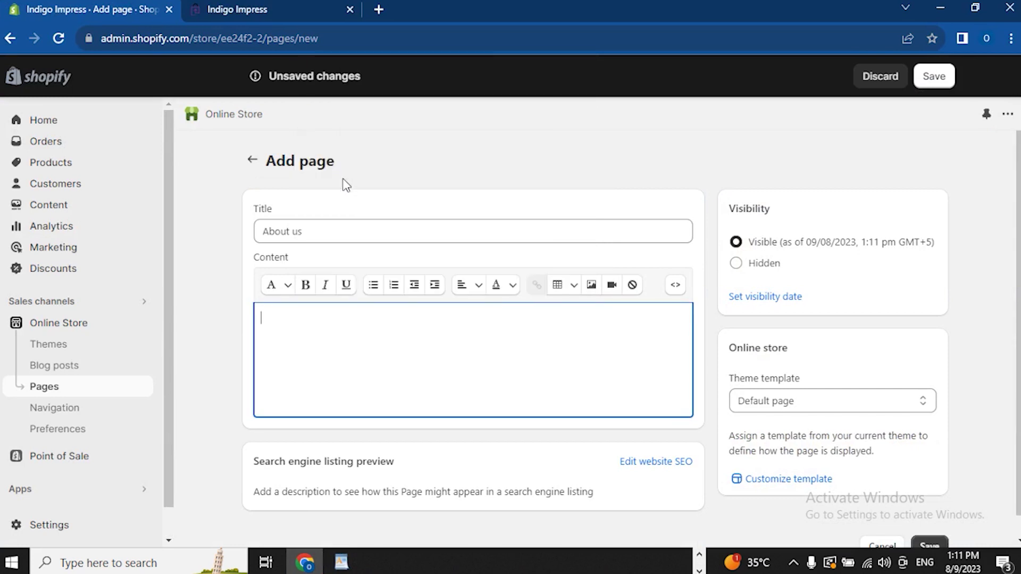
{"action": "left_click_drag", "start_coordinate": [260, 317], "coordinate": [355, 318]}
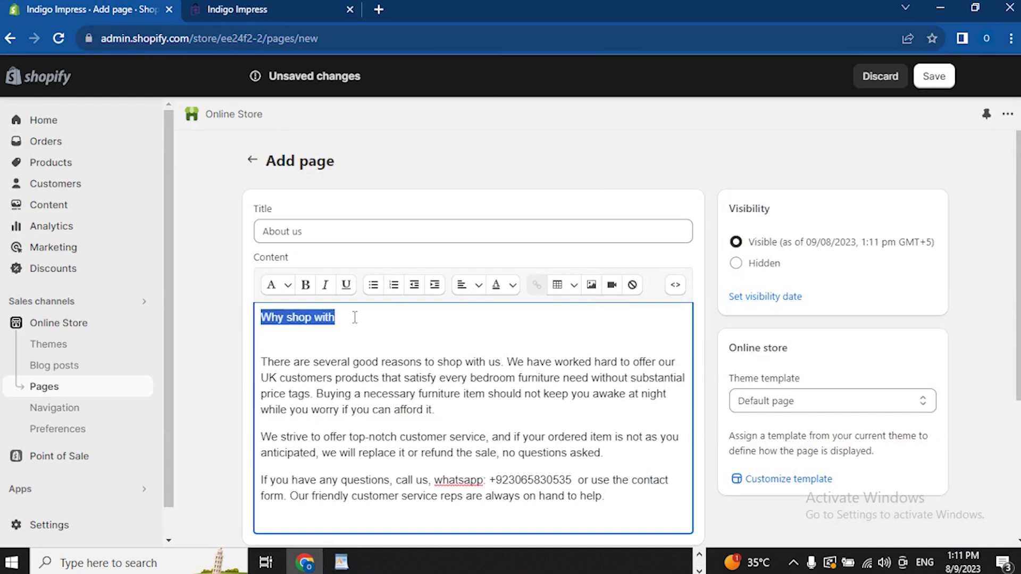
{"action": "left_click", "coordinate": [512, 286]}
{"action": "left_click", "coordinate": [371, 324]}
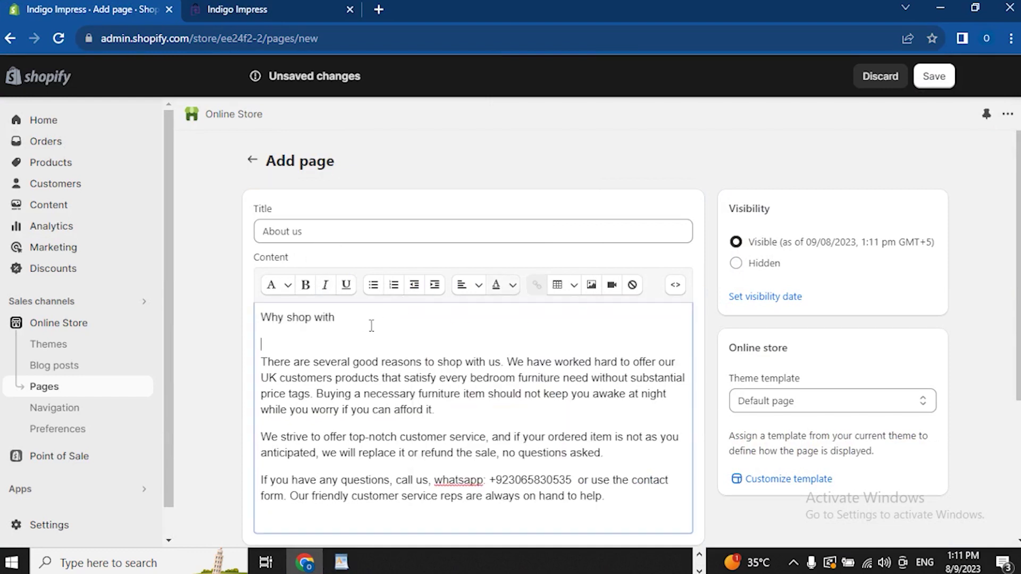
Step: Format the "Why shop with" line of the page content as Heading 3
{"action": "triple_click", "coordinate": [300, 319]}
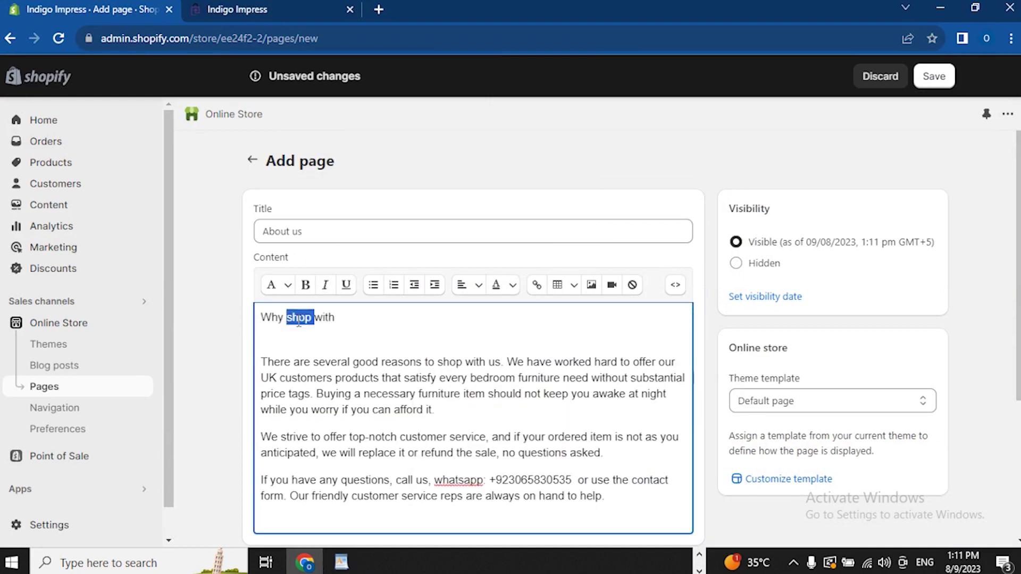
{"action": "left_click", "coordinate": [288, 287]}
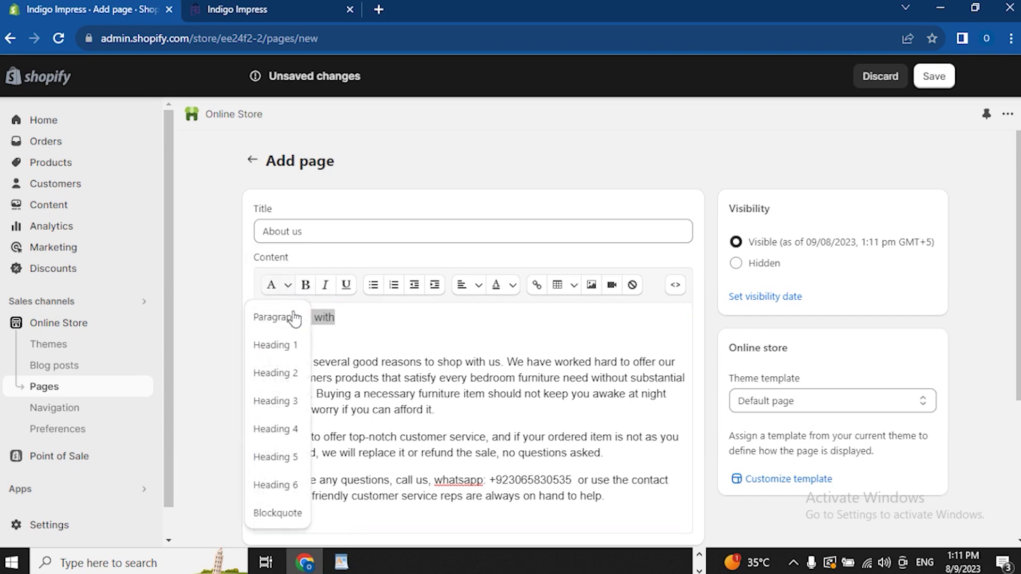
{"action": "left_click", "coordinate": [291, 429]}
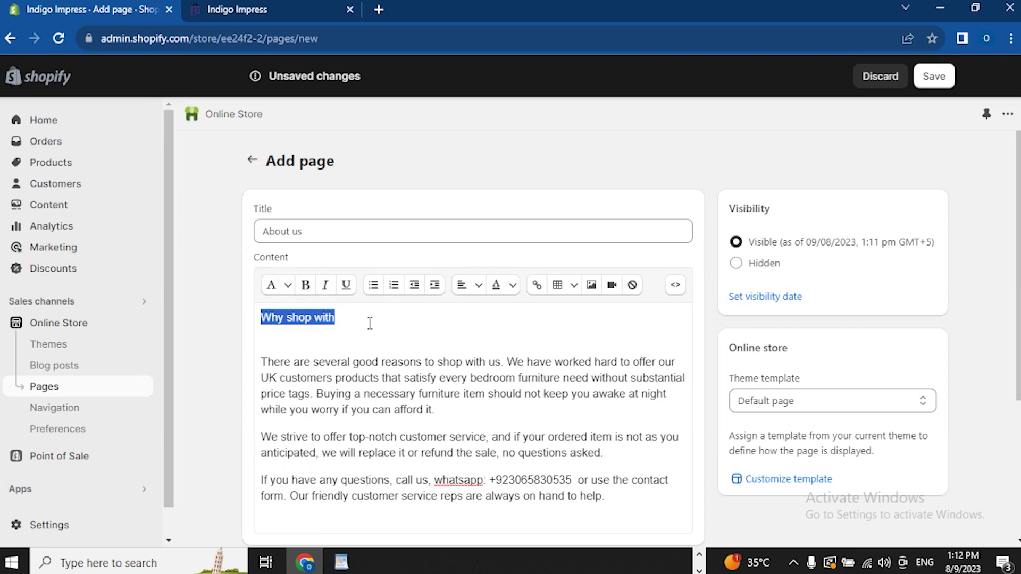
{"action": "left_click", "coordinate": [288, 287]}
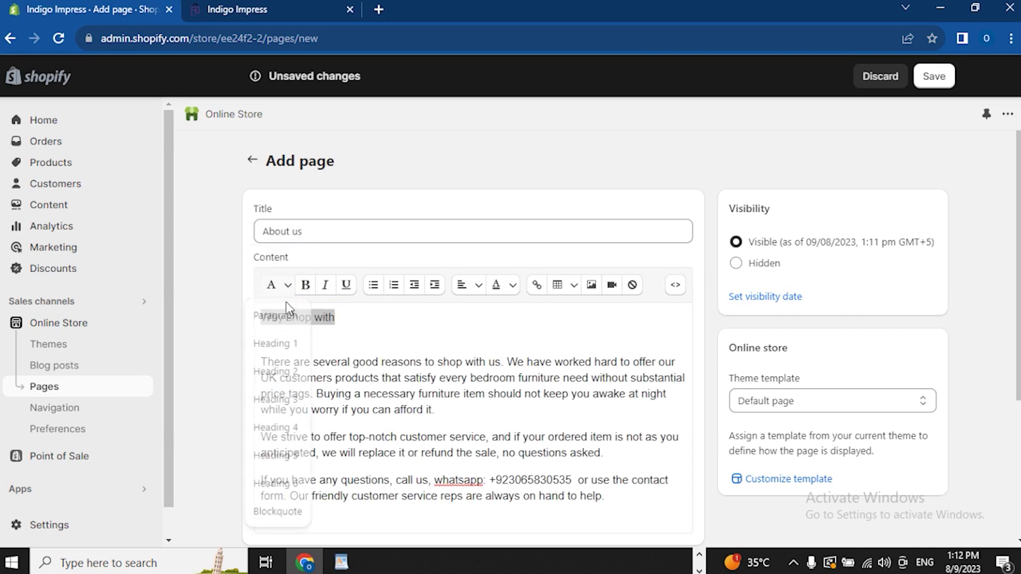
{"action": "left_click", "coordinate": [288, 402]}
{"action": "left_click", "coordinate": [397, 346]}
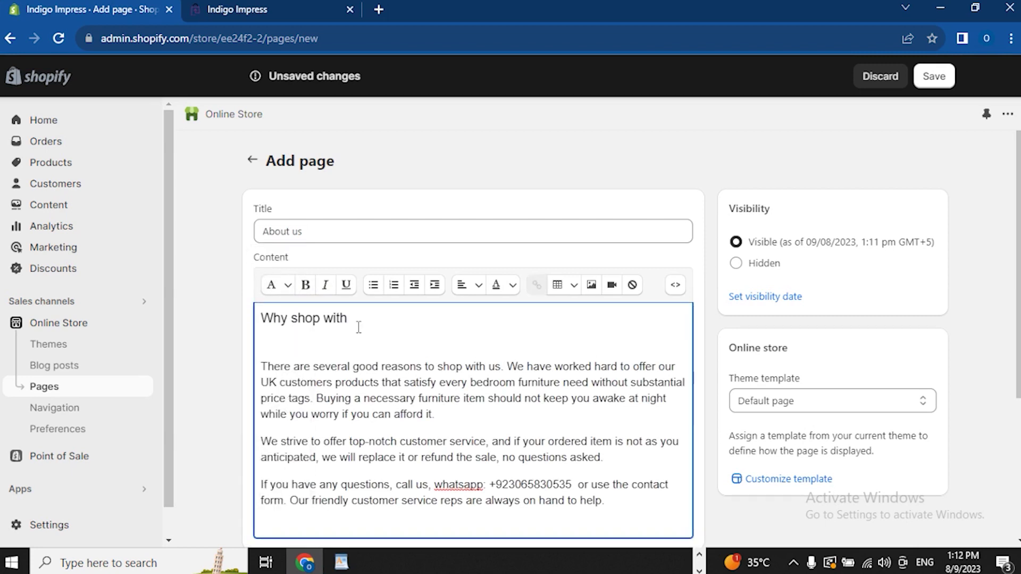
Step: Make the "Why shop with" heading bold and remove the empty line below it
{"action": "left_click_drag", "start_coordinate": [263, 318], "coordinate": [355, 319]}
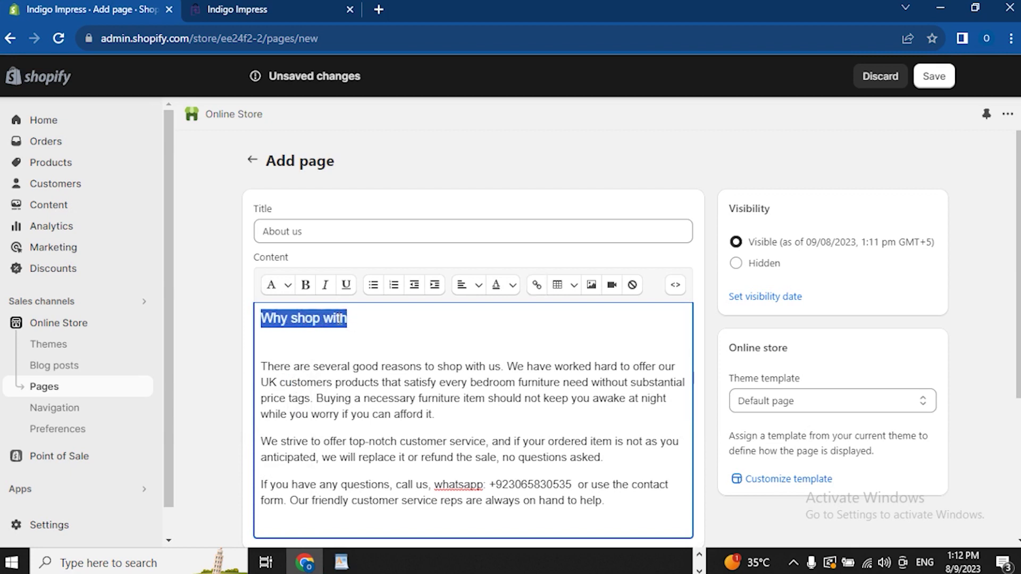
{"action": "left_click", "coordinate": [306, 286]}
{"action": "left_click", "coordinate": [404, 341]}
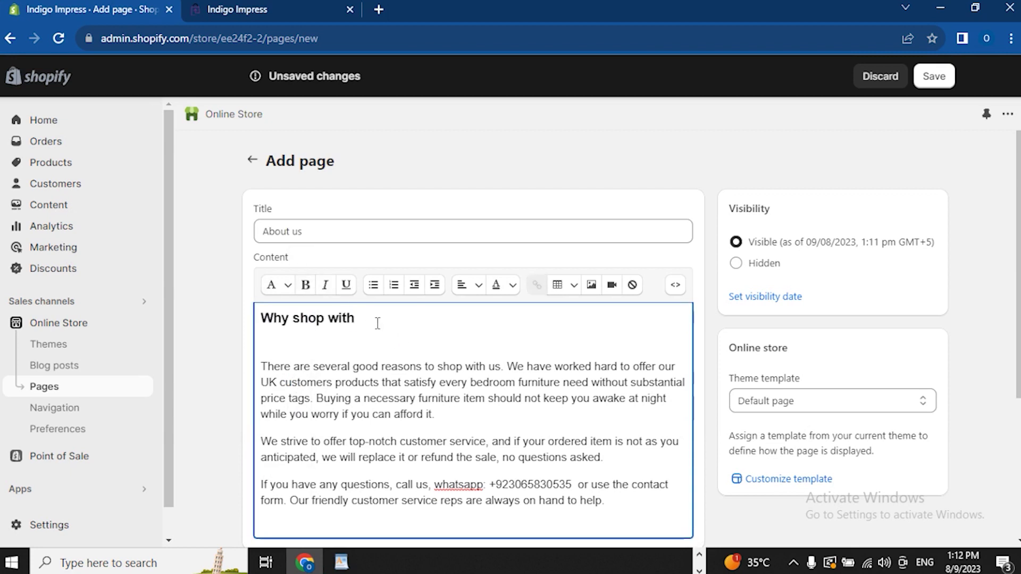
{"action": "key", "text": "BackSpace"}
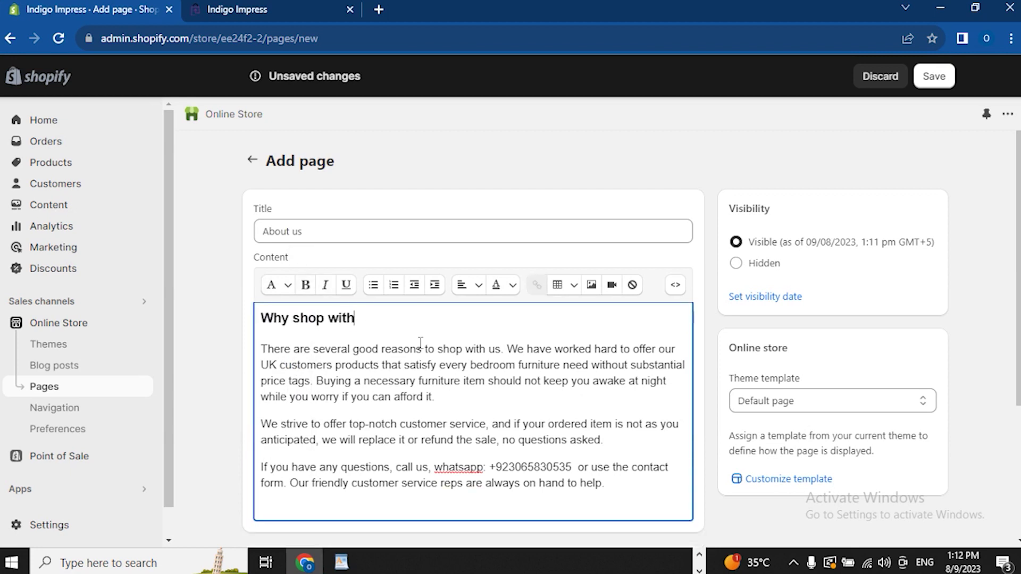
Step: Correct "whatsapp" to "WhatsApp" in the last paragraph and bold the phrase from "call us" through the phone number
{"action": "right_click", "coordinate": [457, 469]}
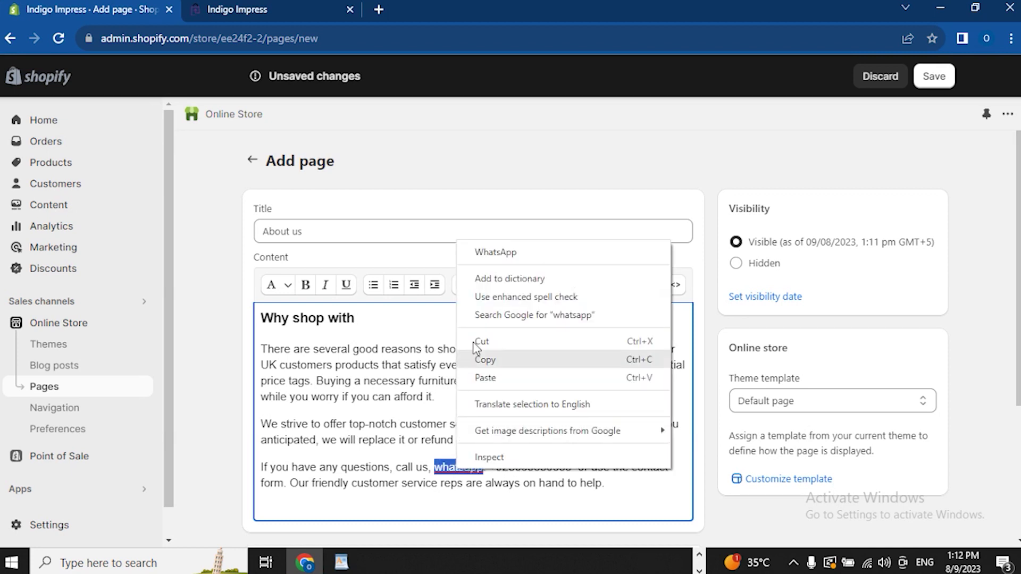
{"action": "left_click", "coordinate": [510, 265]}
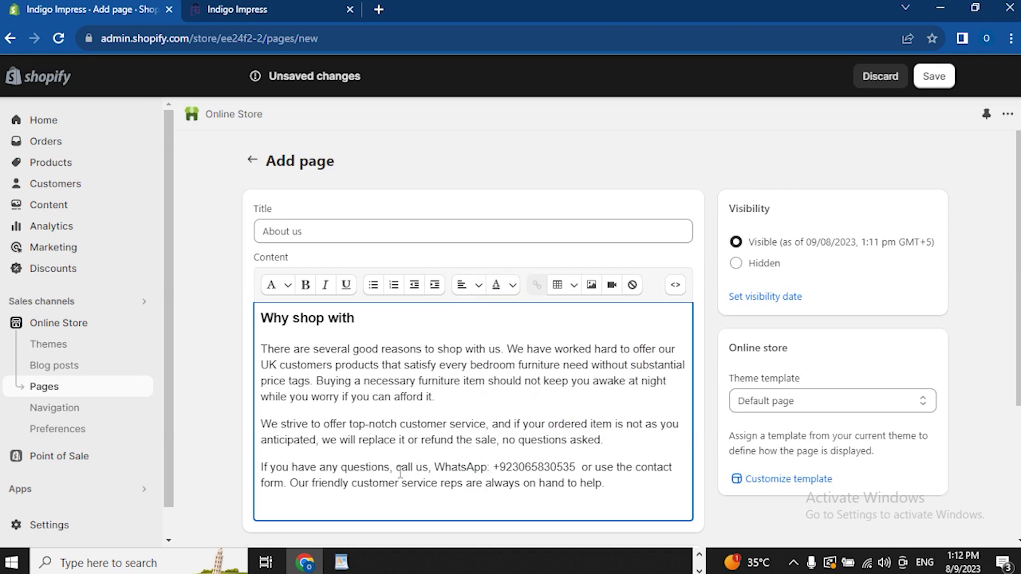
{"action": "left_click_drag", "start_coordinate": [419, 472], "coordinate": [578, 473]}
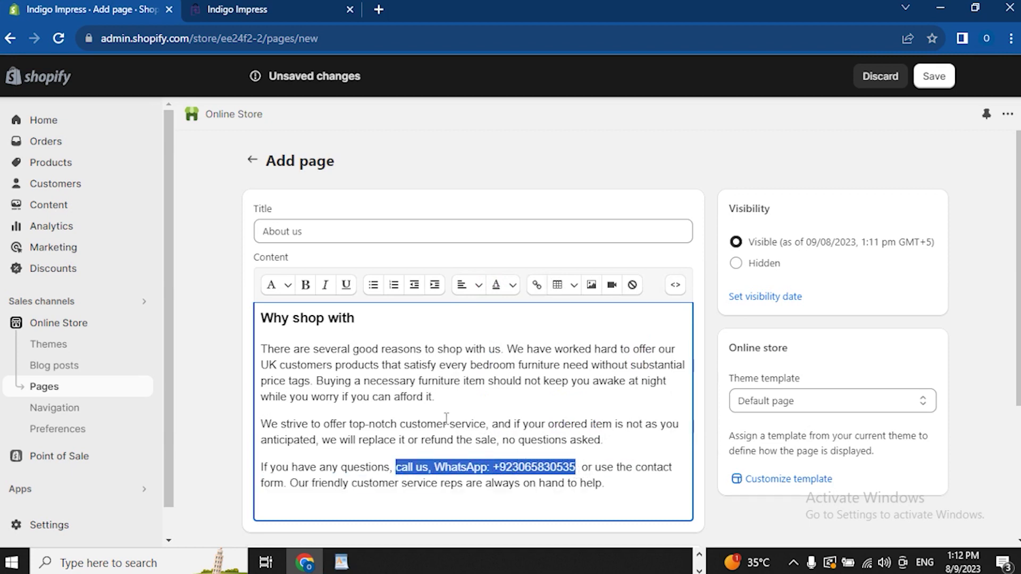
{"action": "left_click", "coordinate": [305, 284]}
{"action": "left_click", "coordinate": [526, 440]}
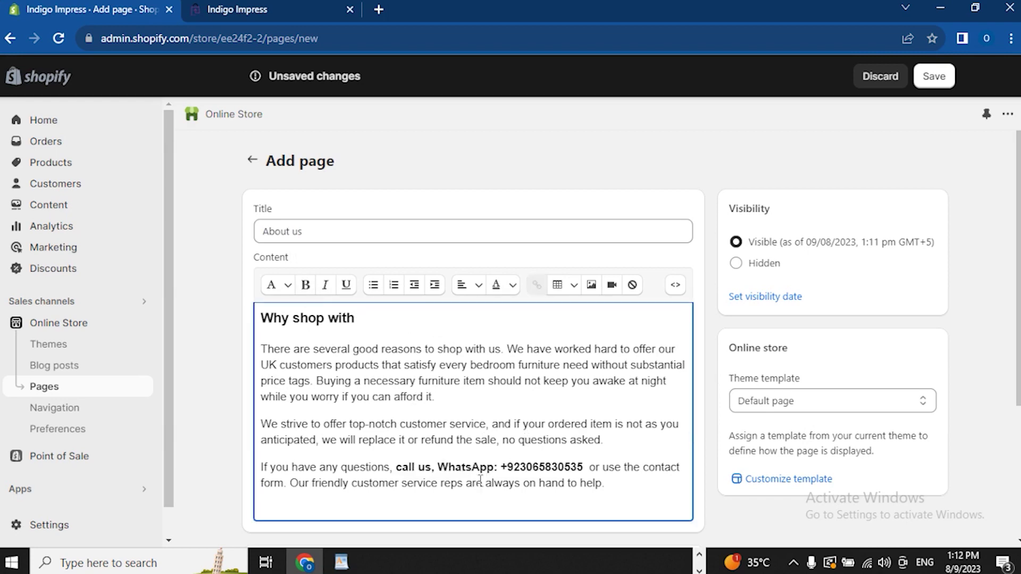
Step: Try the contact theme template for the page and set it back to Default page
{"action": "scroll", "coordinate": [518, 436], "scroll_direction": "down", "scroll_amount": 1}
{"action": "scroll", "coordinate": [518, 435], "scroll_direction": "up", "scroll_amount": 1}
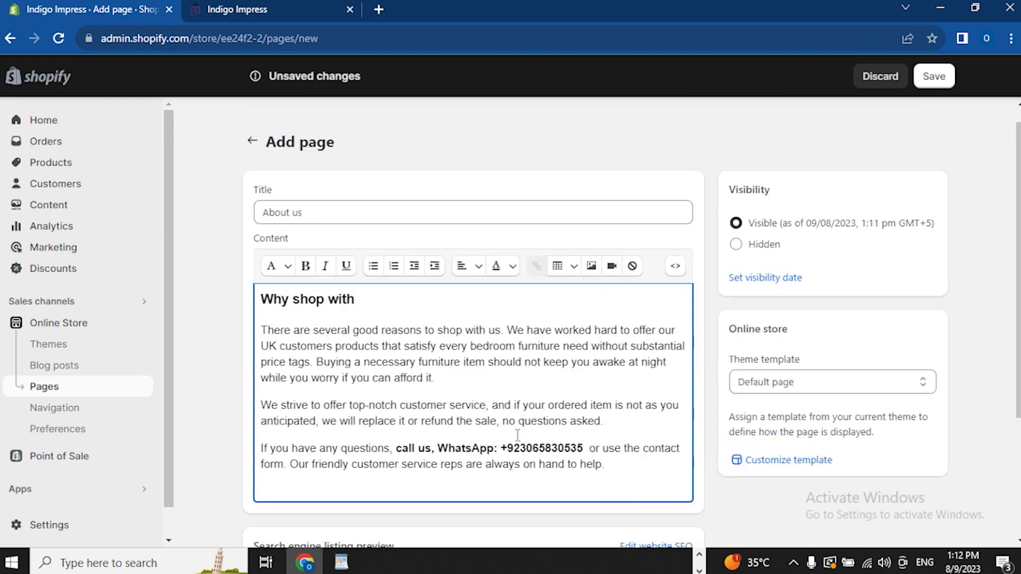
{"action": "scroll", "coordinate": [518, 435], "scroll_direction": "down", "scroll_amount": 1}
{"action": "scroll", "coordinate": [517, 434], "scroll_direction": "down", "scroll_amount": 2}
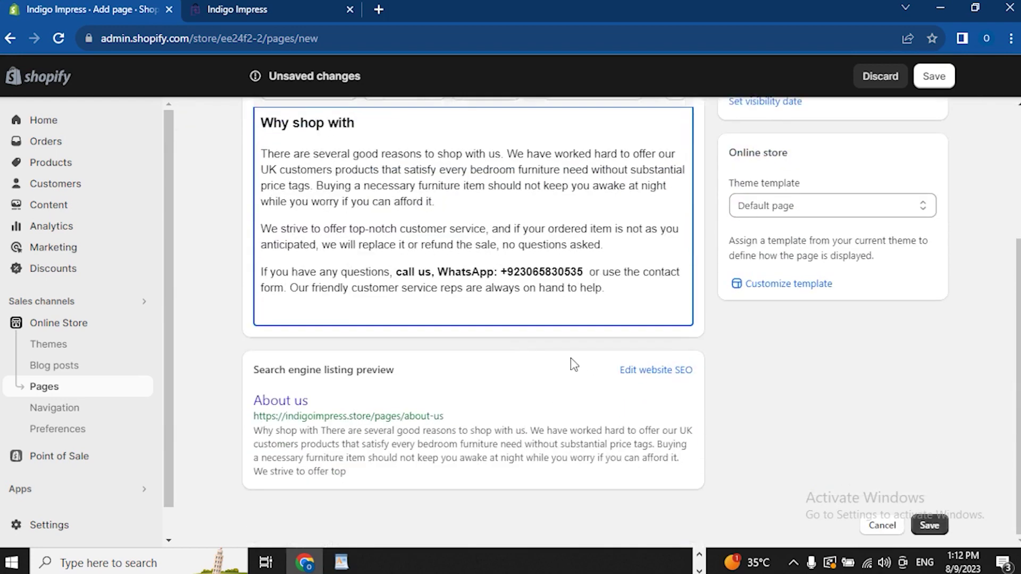
{"action": "scroll", "coordinate": [572, 365], "scroll_direction": "up", "scroll_amount": 3}
{"action": "left_click", "coordinate": [802, 404]}
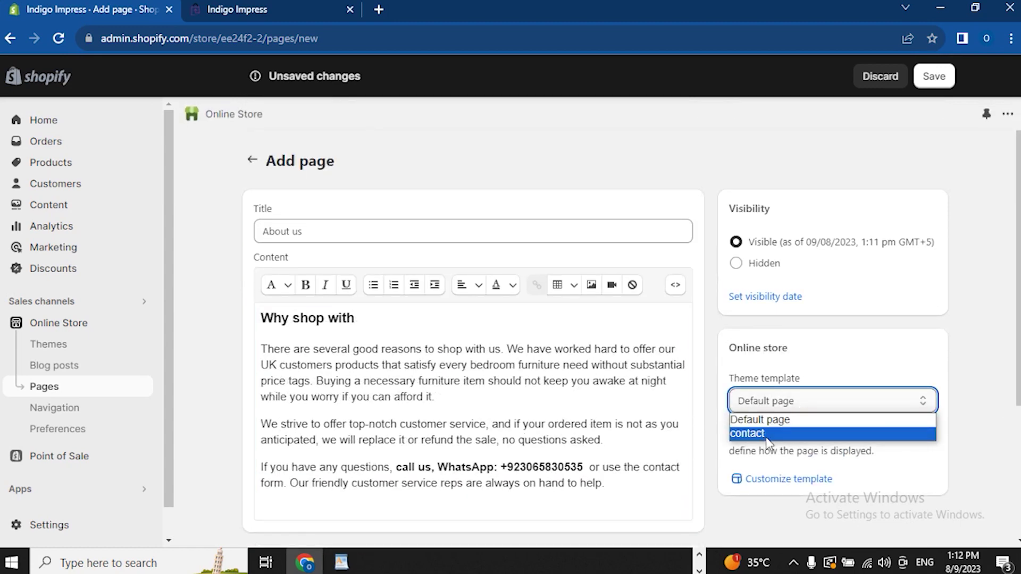
{"action": "left_click", "coordinate": [761, 435]}
{"action": "left_click", "coordinate": [790, 400]}
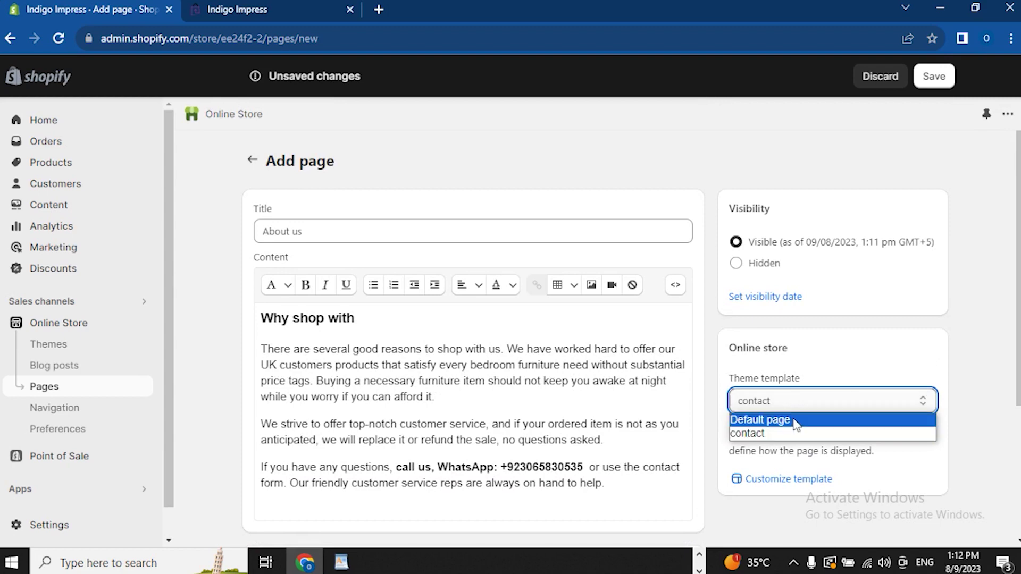
{"action": "left_click", "coordinate": [794, 419]}
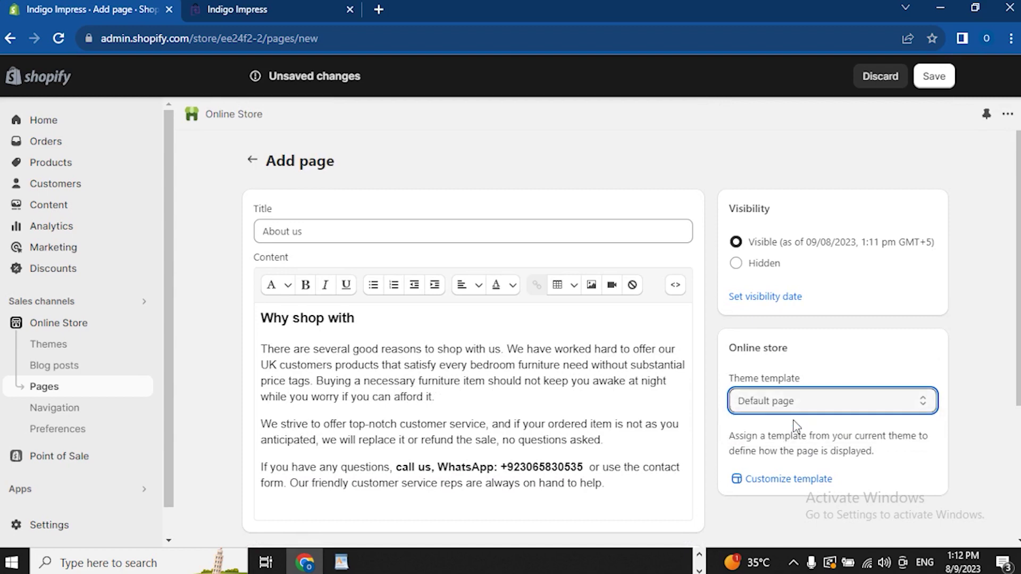
{"action": "left_click", "coordinate": [844, 365]}
{"action": "scroll", "coordinate": [844, 365], "scroll_direction": "down", "scroll_amount": 3}
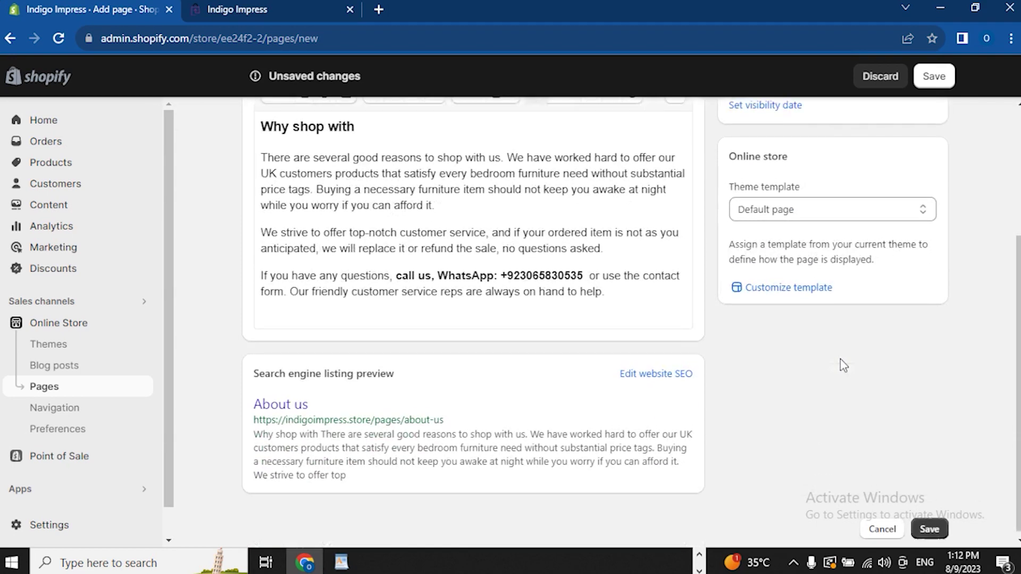
{"action": "scroll", "coordinate": [844, 366], "scroll_direction": "up", "scroll_amount": 3}
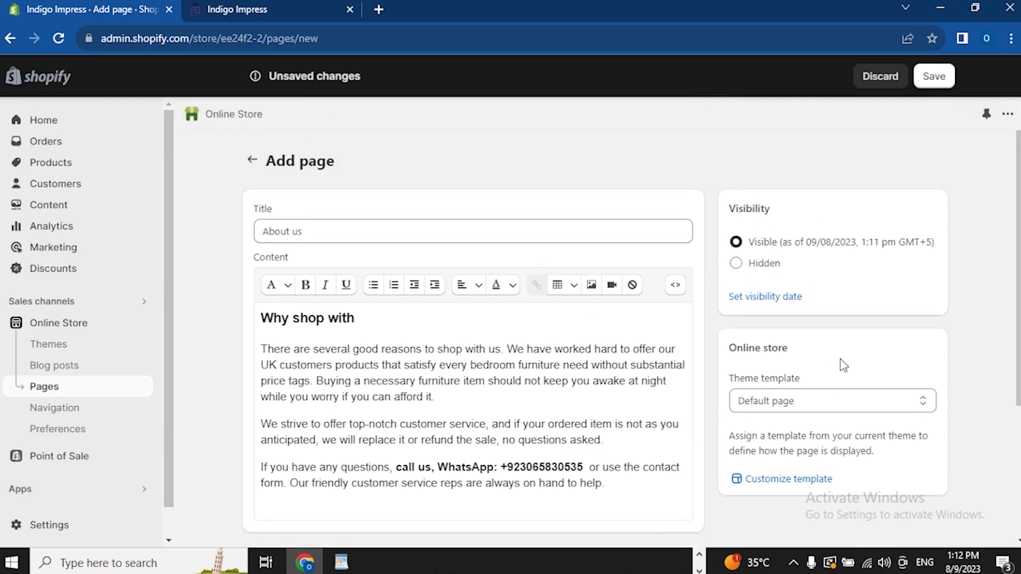
Step: Save the About us page and view it on the online store in a new tab
{"action": "left_click", "coordinate": [936, 79]}
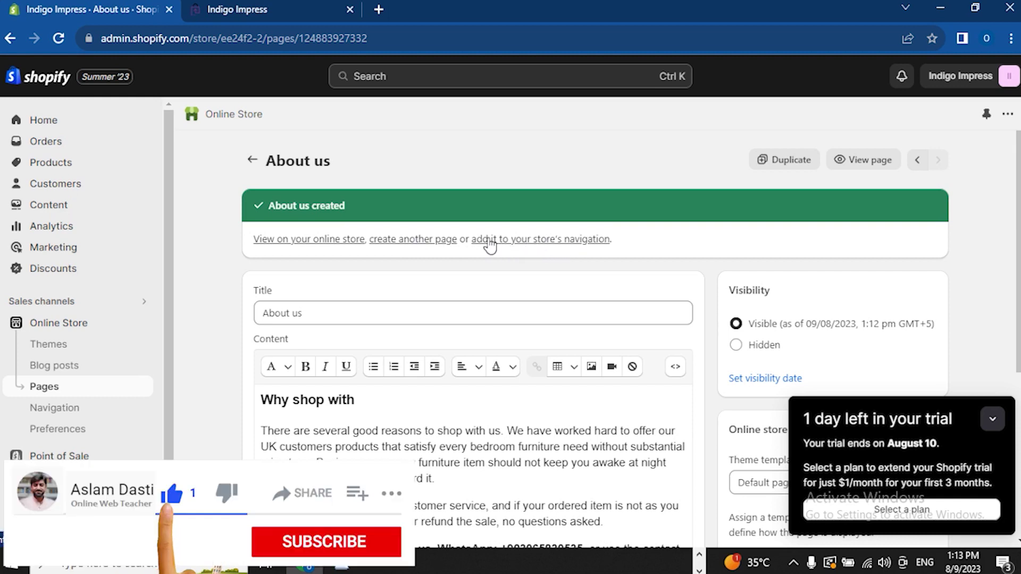
{"action": "right_click", "coordinate": [276, 245]}
{"action": "left_click", "coordinate": [308, 254]}
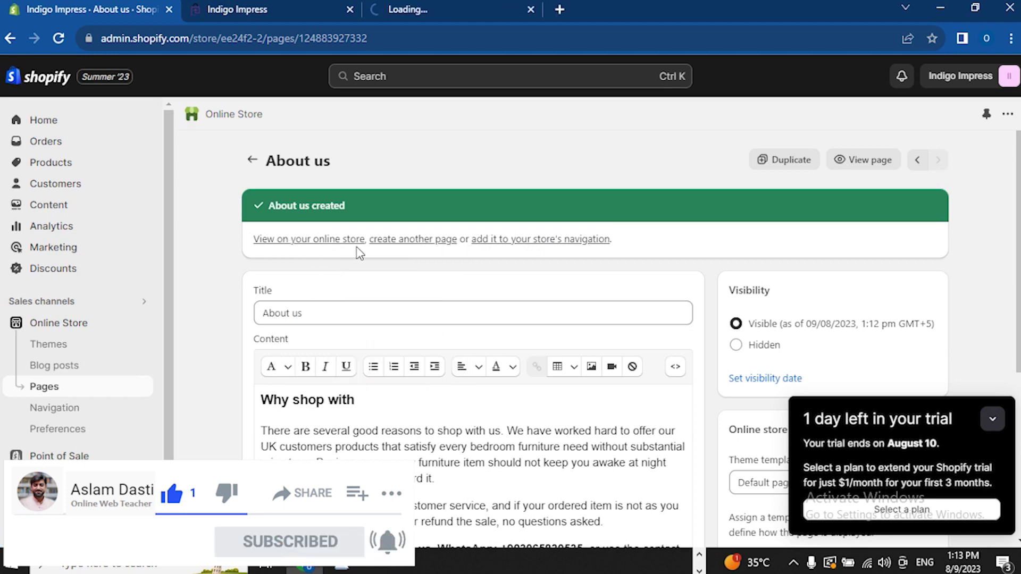
{"action": "left_click", "coordinate": [429, 8]}
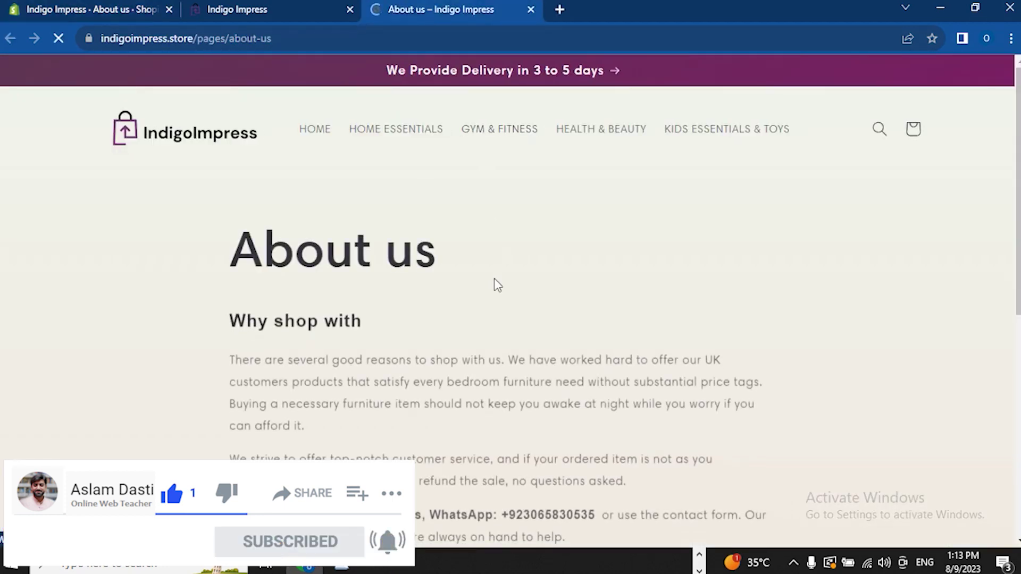
{"action": "scroll", "coordinate": [442, 292], "scroll_direction": "down", "scroll_amount": 2}
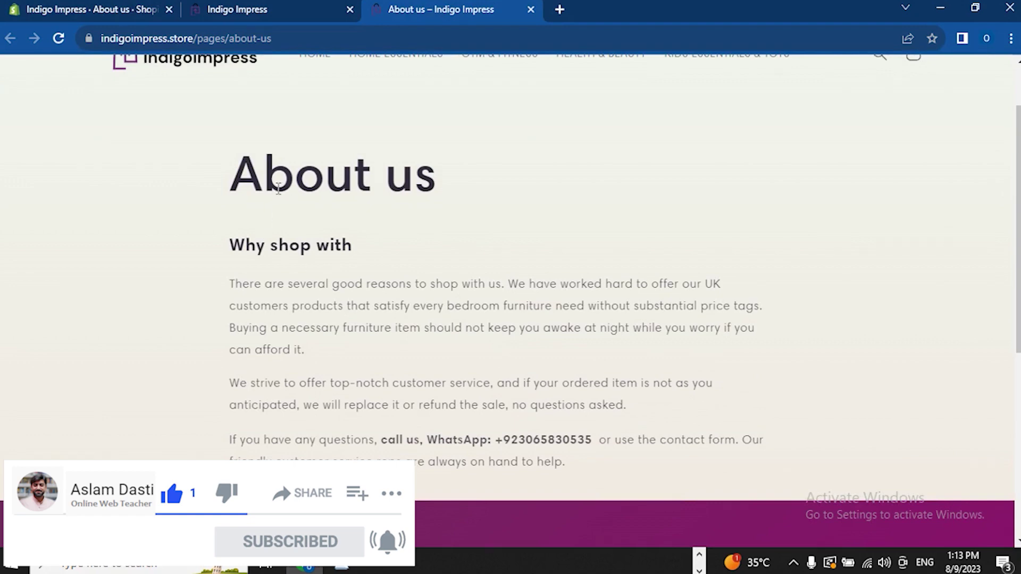
{"action": "scroll", "coordinate": [463, 319], "scroll_direction": "down", "scroll_amount": 2}
{"action": "scroll", "coordinate": [468, 353], "scroll_direction": "up", "scroll_amount": 2}
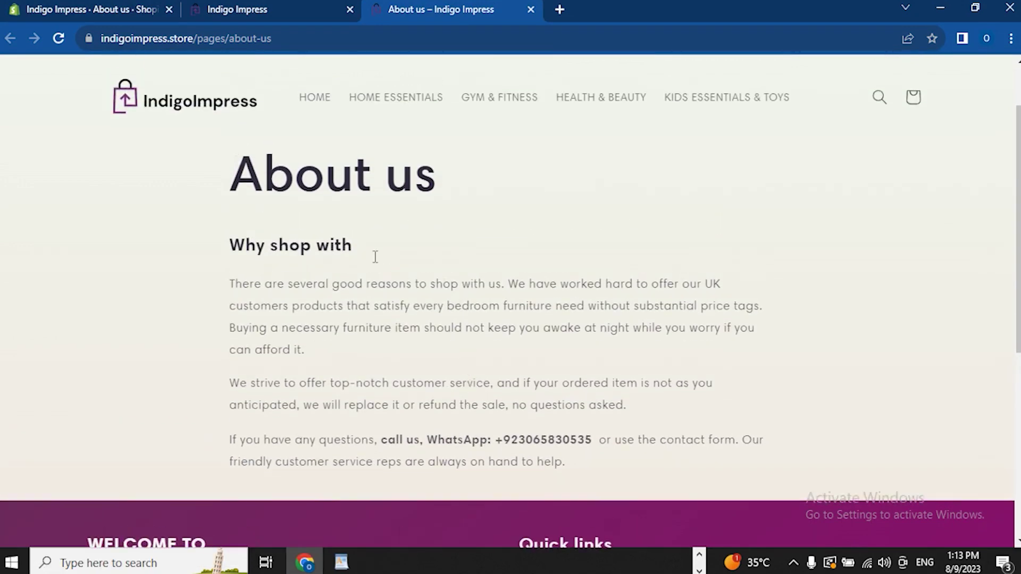
Step: Return to the saved page in the Shopify admin and open the Footer menu from the store's navigation settings
{"action": "left_click", "coordinate": [255, 11]}
{"action": "left_click", "coordinate": [148, 14]}
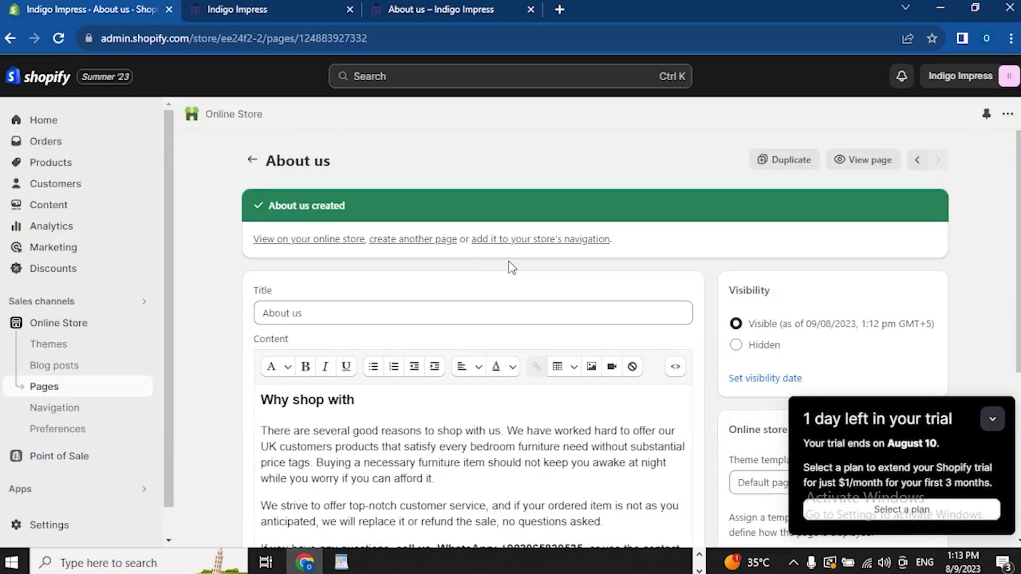
{"action": "left_click", "coordinate": [529, 242]}
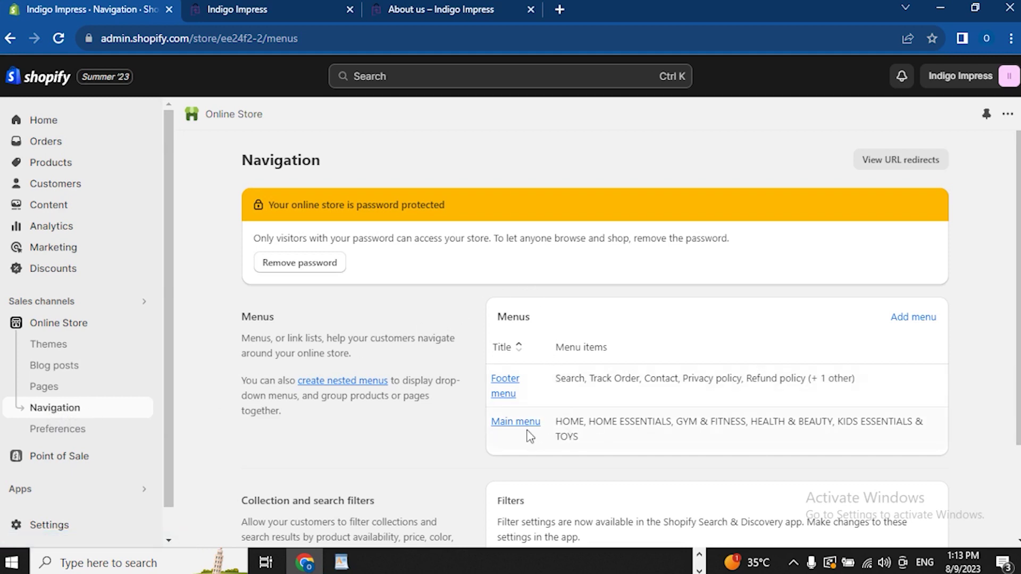
{"action": "left_click", "coordinate": [507, 389]}
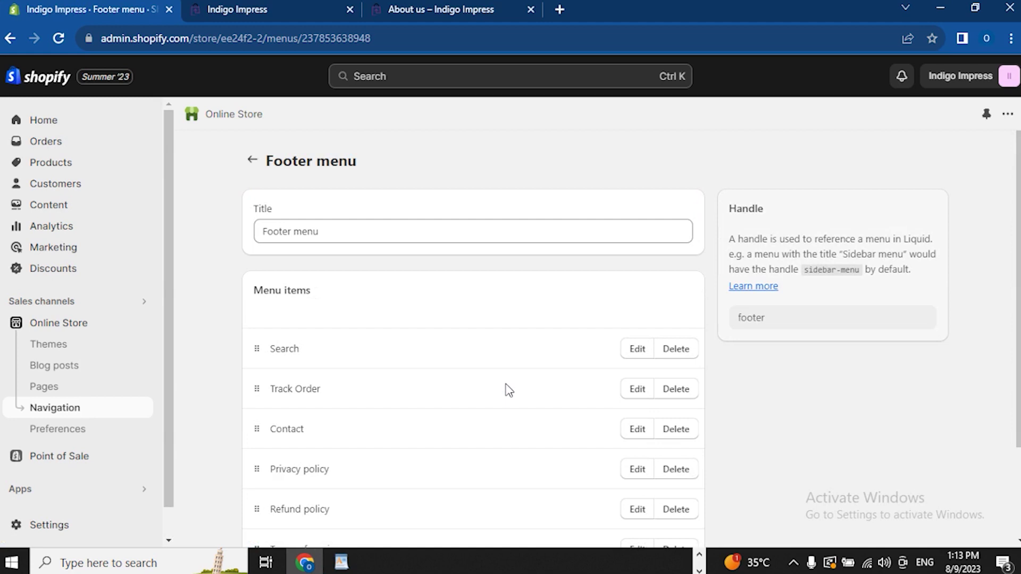
Step: Add a menu item named About us to the footer menu, linked to the About us page
{"action": "scroll", "coordinate": [515, 378], "scroll_direction": "down", "scroll_amount": 3}
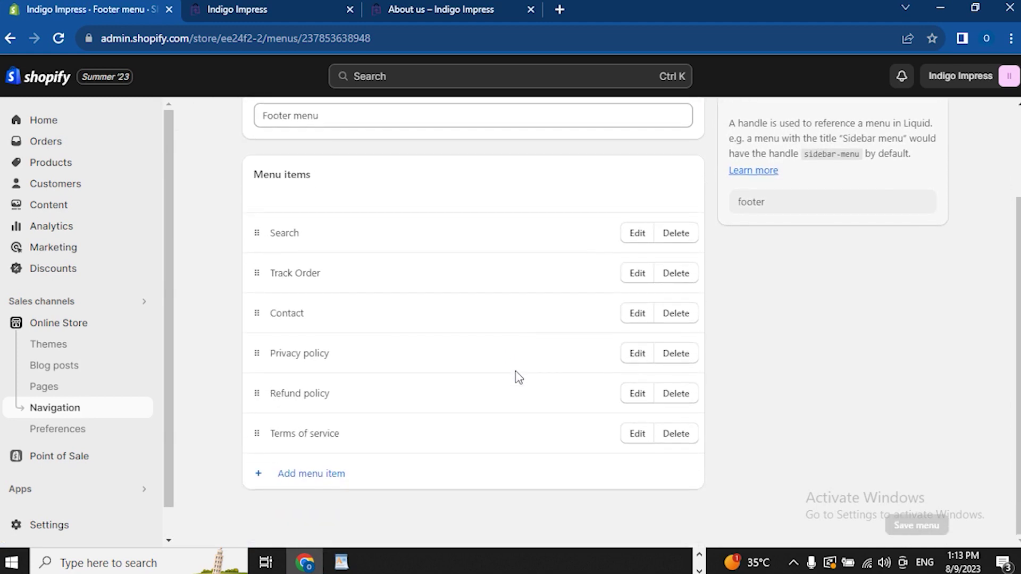
{"action": "left_click", "coordinate": [299, 474]}
{"action": "left_click", "coordinate": [771, 228]}
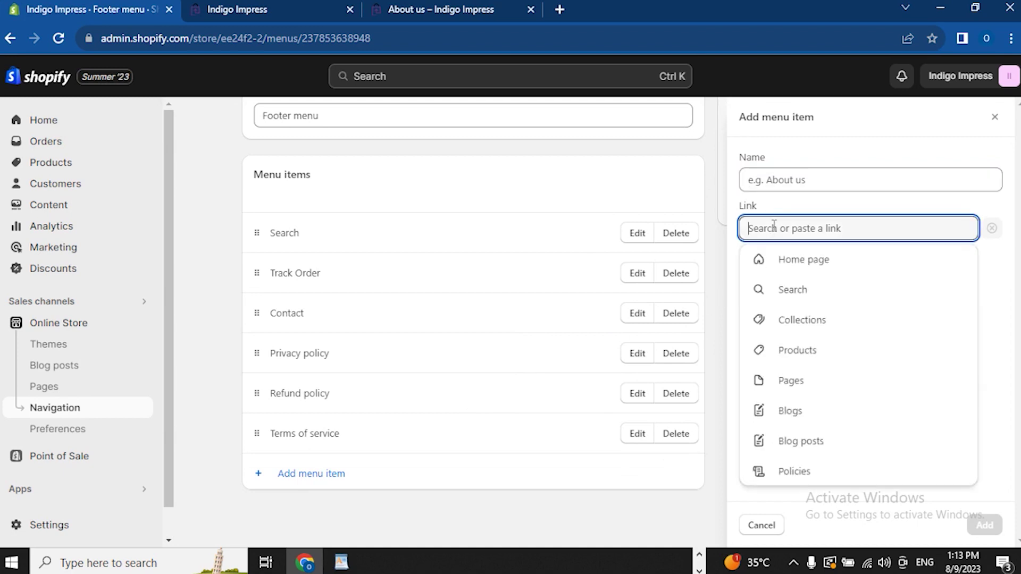
{"action": "left_click", "coordinate": [795, 393]}
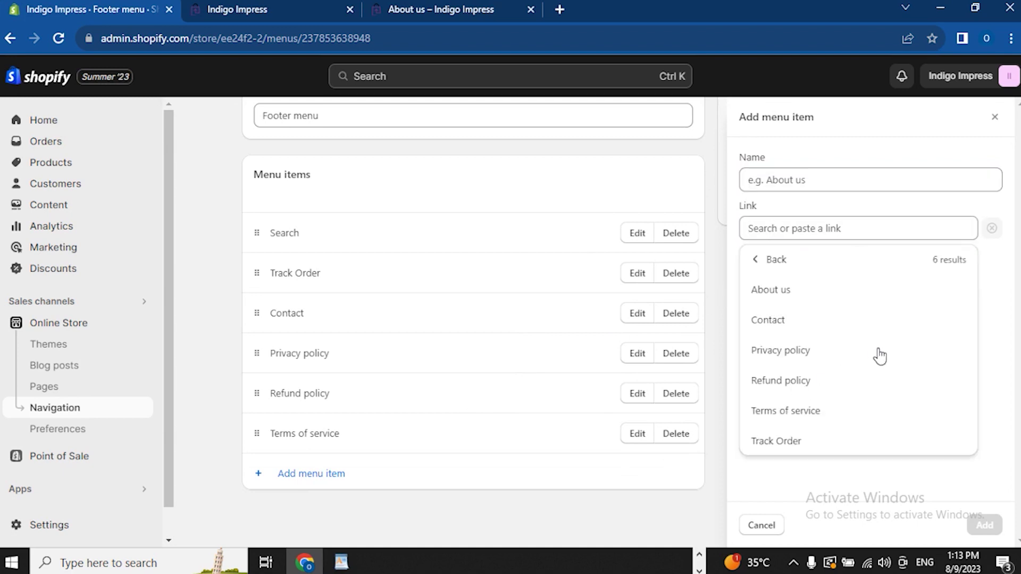
{"action": "left_click", "coordinate": [777, 292]}
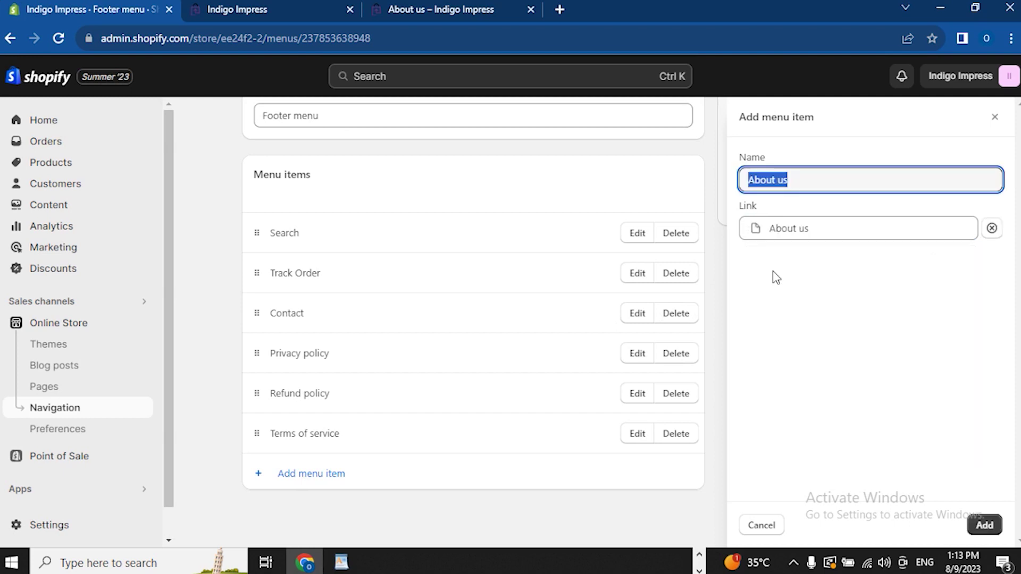
{"action": "left_click", "coordinate": [984, 525]}
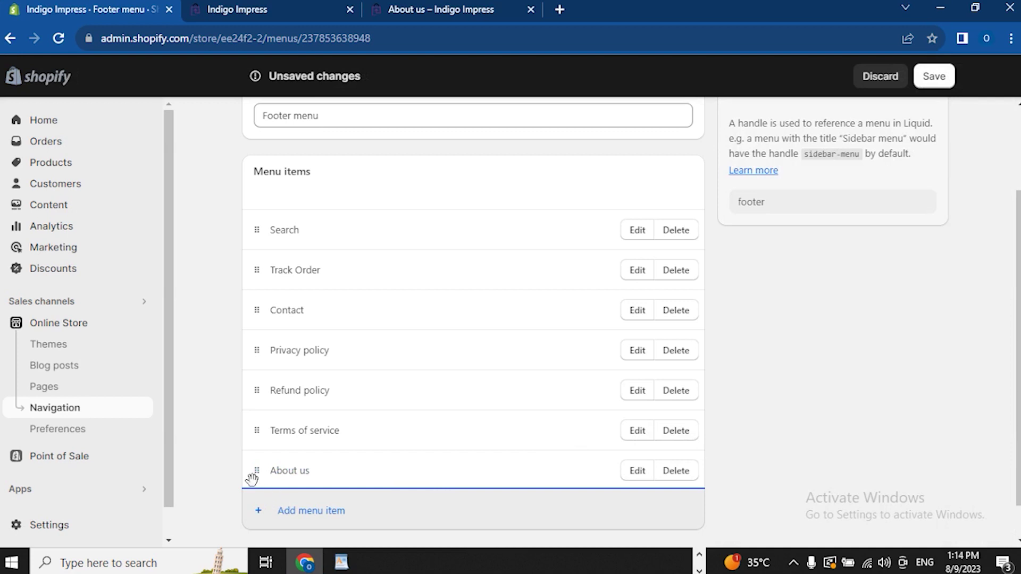
Step: Move the About us item between Track Order and Contact in the footer menu and save the menu
{"action": "left_click_drag", "start_coordinate": [258, 475], "coordinate": [260, 336]}
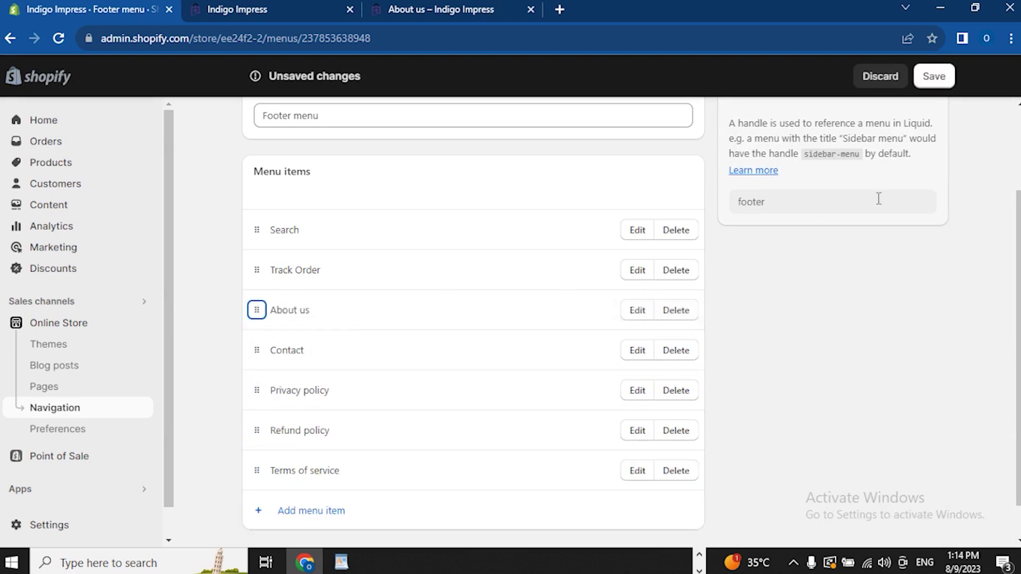
{"action": "left_click", "coordinate": [934, 76]}
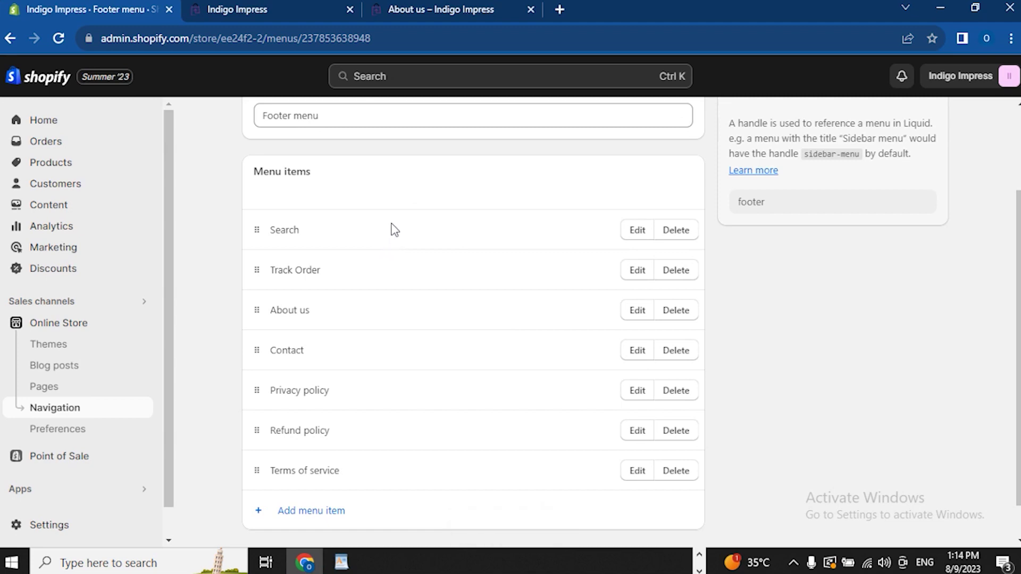
Step: Reload the storefront home page and check the footer's Quick links for the About us entry
{"action": "left_click", "coordinate": [293, 8]}
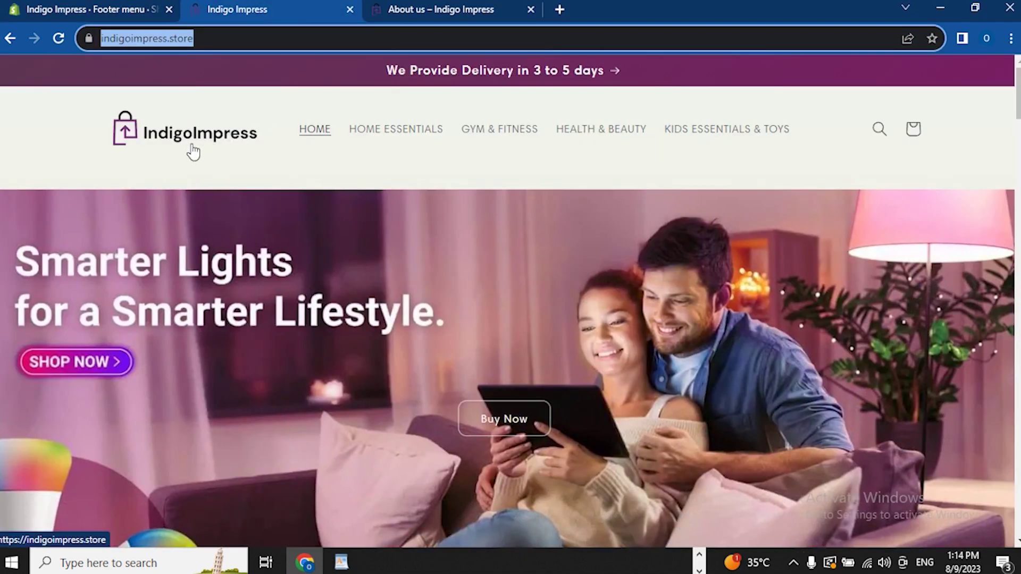
{"action": "left_click", "coordinate": [59, 39]}
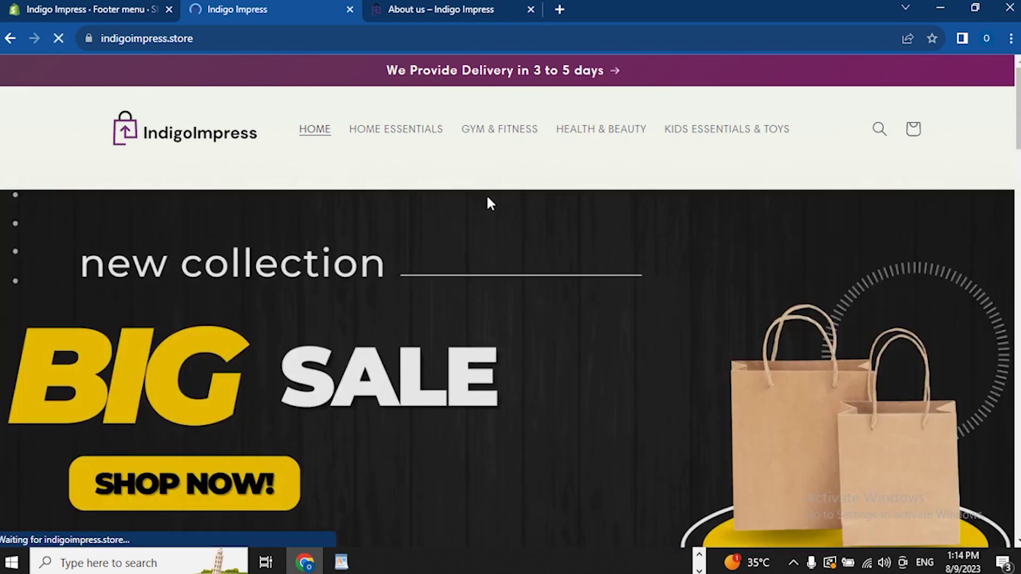
{"action": "scroll", "coordinate": [558, 203], "scroll_direction": "down", "scroll_amount": 15}
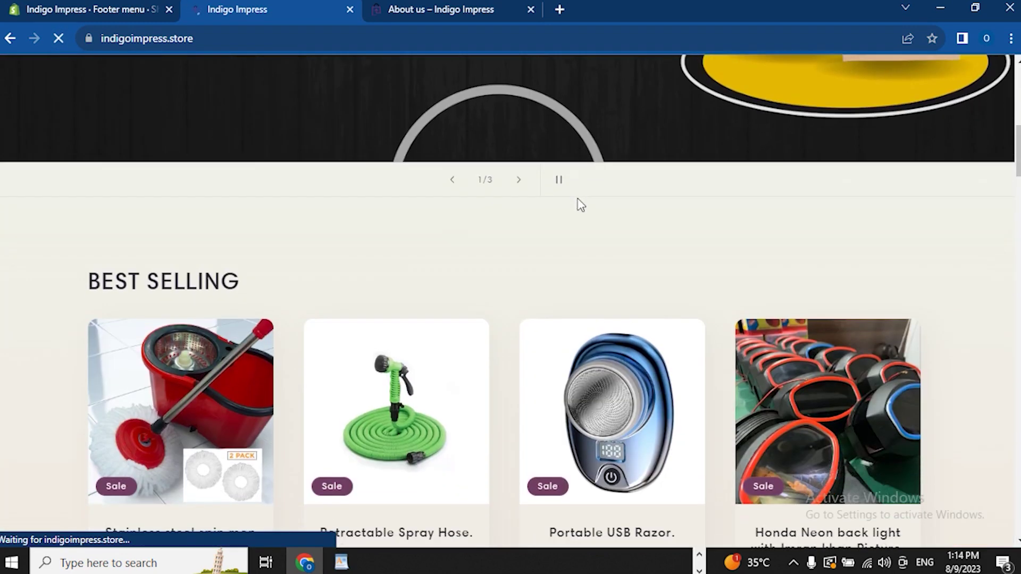
{"action": "scroll", "coordinate": [581, 204], "scroll_direction": "down", "scroll_amount": 20}
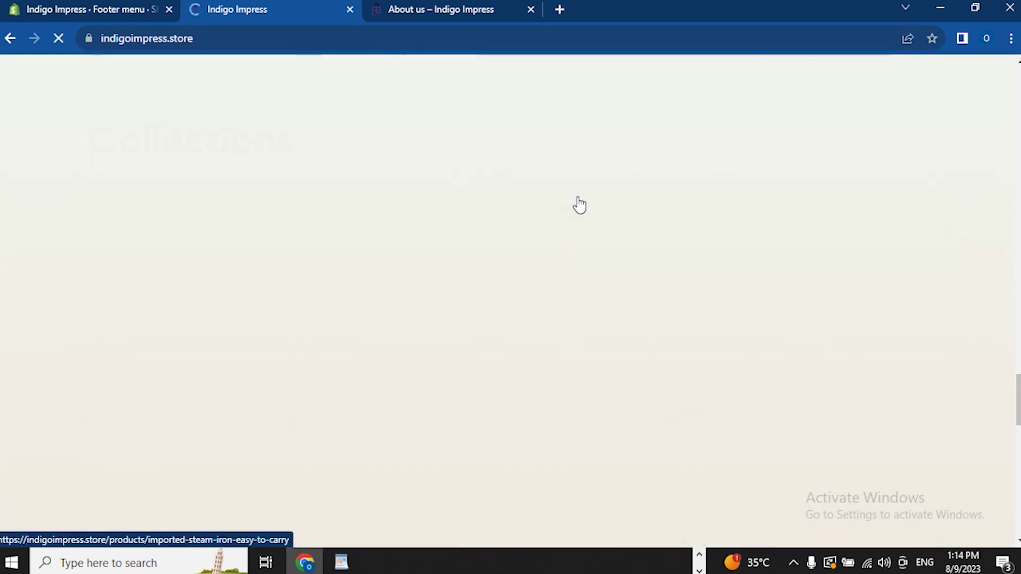
{"action": "scroll", "coordinate": [578, 203], "scroll_direction": "down", "scroll_amount": 10}
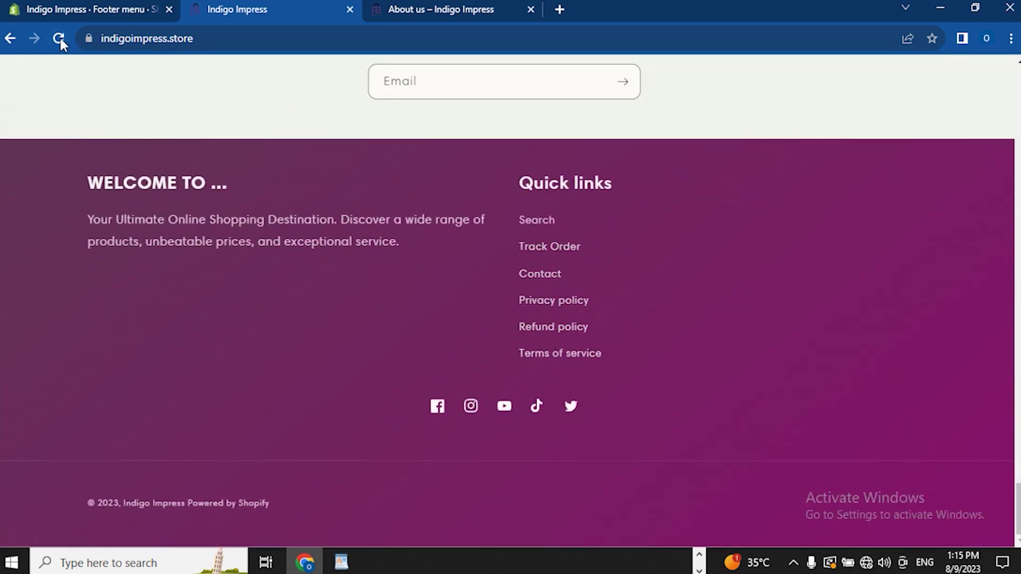
{"action": "left_click", "coordinate": [59, 39]}
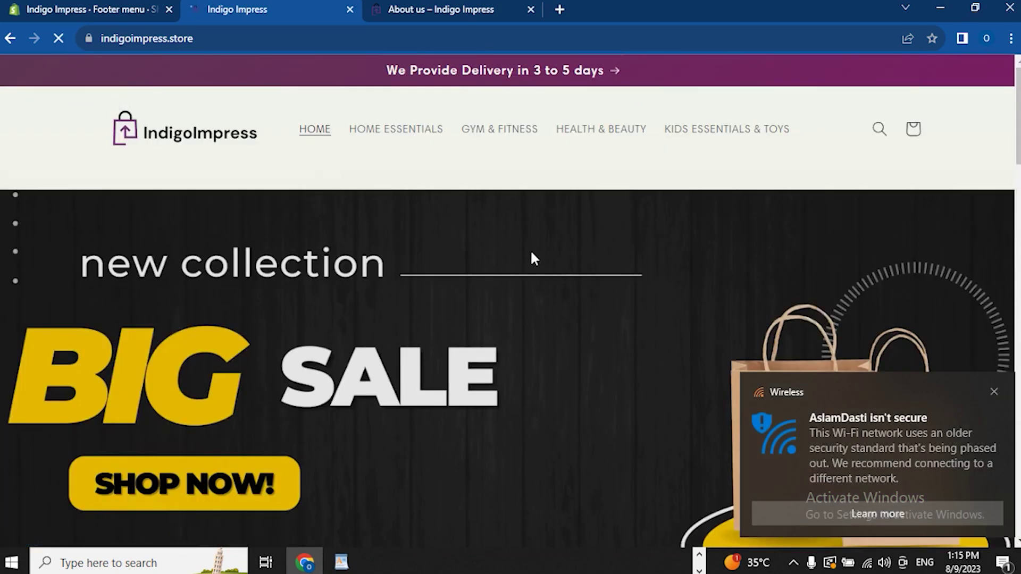
{"action": "scroll", "coordinate": [532, 247], "scroll_direction": "down", "scroll_amount": 5}
{"action": "scroll", "coordinate": [579, 256], "scroll_direction": "down", "scroll_amount": 15}
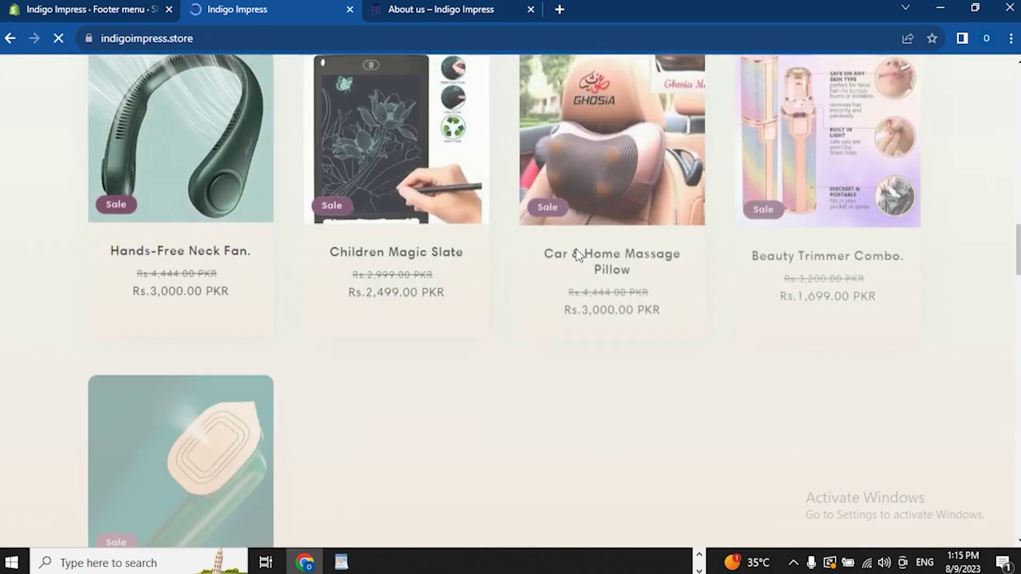
{"action": "scroll", "coordinate": [575, 259], "scroll_direction": "down", "scroll_amount": 10}
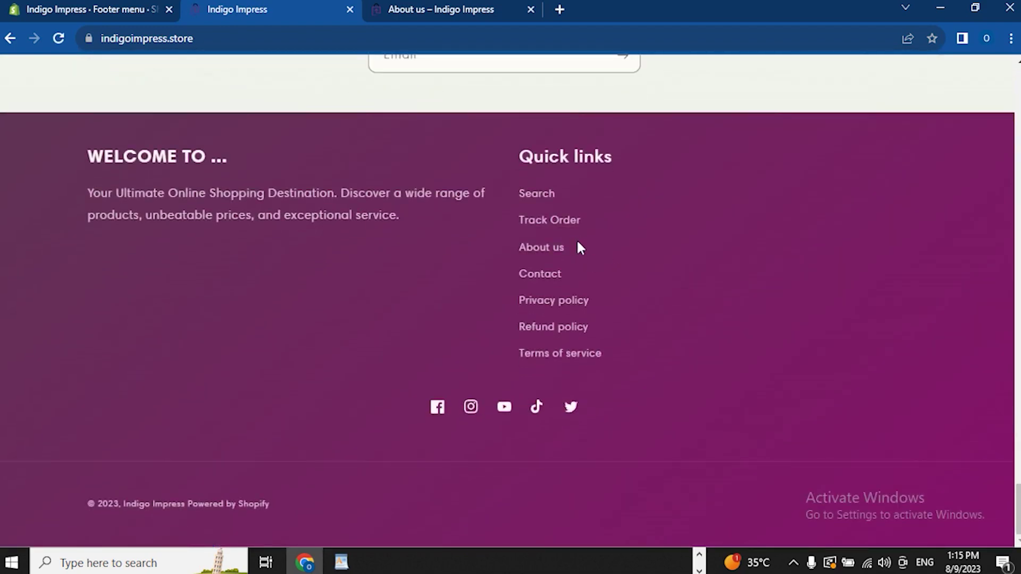
Step: Open the About us page from the footer's Quick links and review its title, heading and paragraphs
{"action": "left_click", "coordinate": [547, 254]}
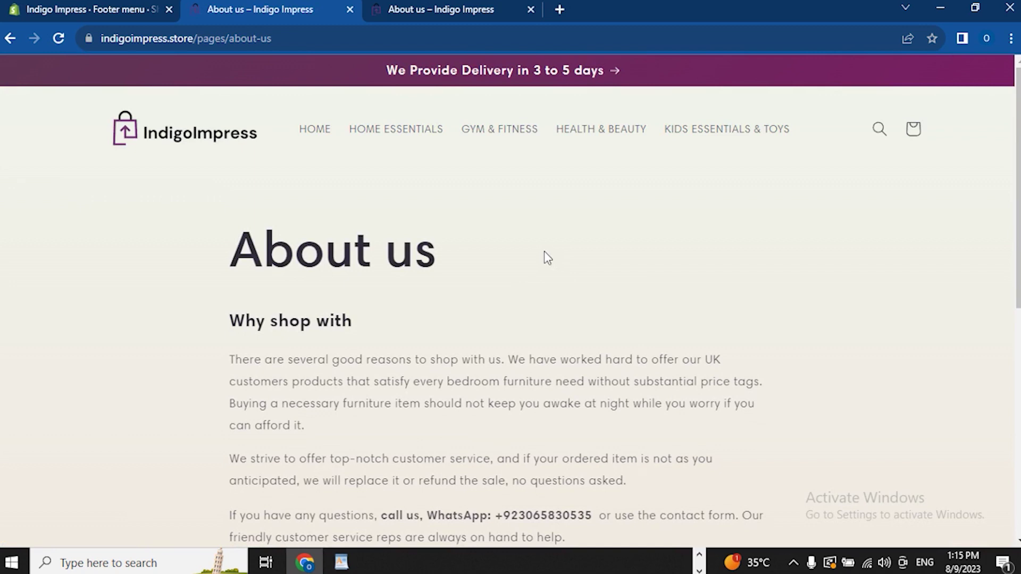
{"action": "scroll", "coordinate": [474, 274], "scroll_direction": "down", "scroll_amount": 3}
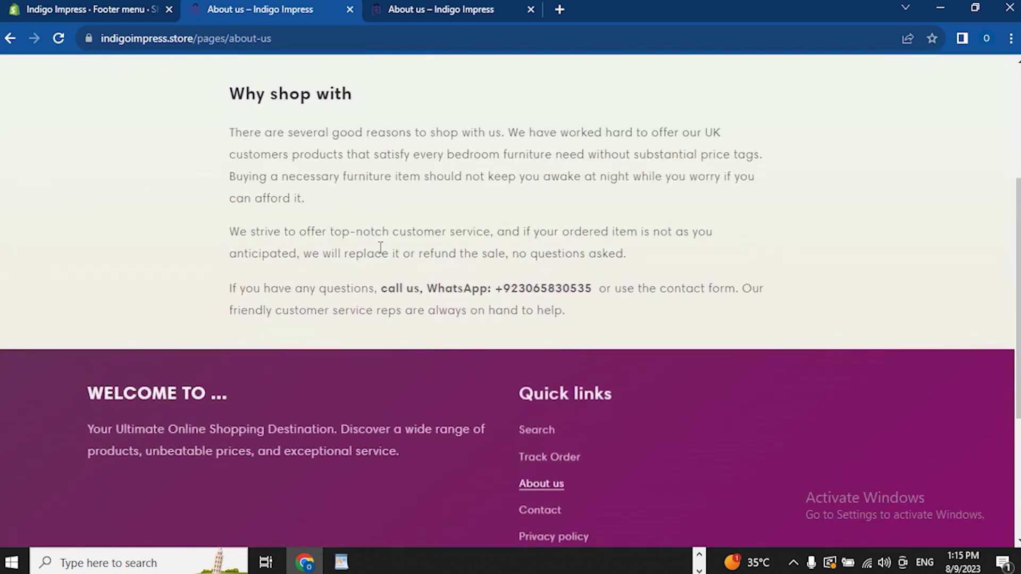
{"action": "scroll", "coordinate": [362, 256], "scroll_direction": "up", "scroll_amount": 2}
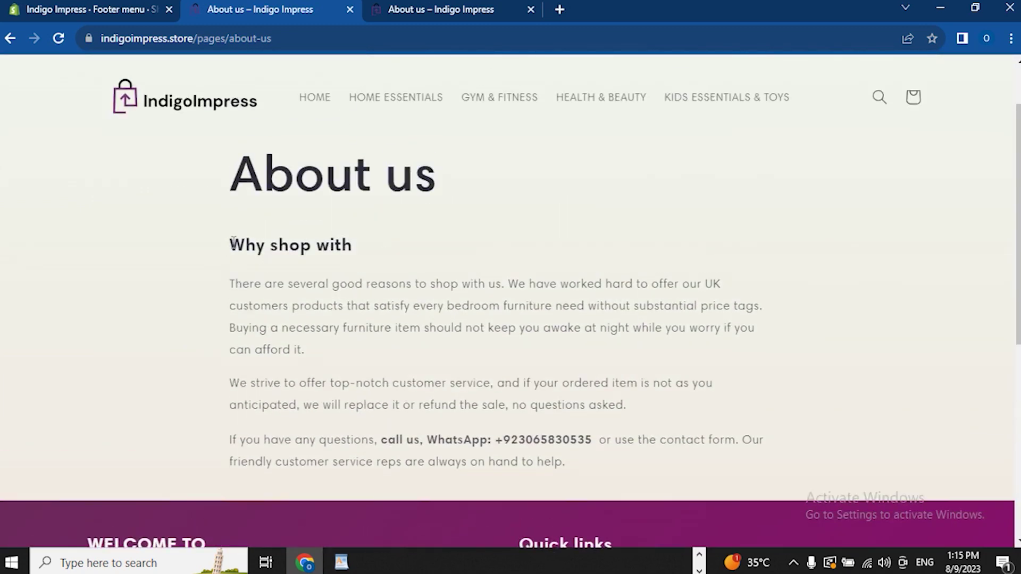
{"action": "mouse_move", "coordinate": [233, 243]}
{"action": "left_mouse_down"}
{"action": "mouse_move", "coordinate": [356, 251]}
{"action": "mouse_move", "coordinate": [235, 248]}
{"action": "left_mouse_up"}
{"action": "left_click", "coordinate": [360, 250]}
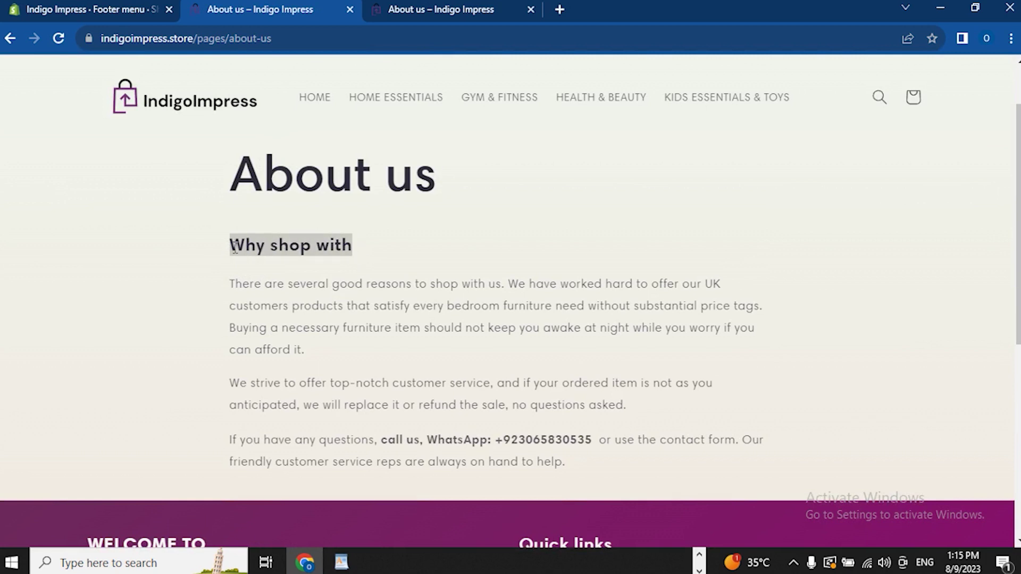
{"action": "left_click_drag", "start_coordinate": [246, 180], "coordinate": [438, 184]}
{"action": "left_click", "coordinate": [248, 231]}
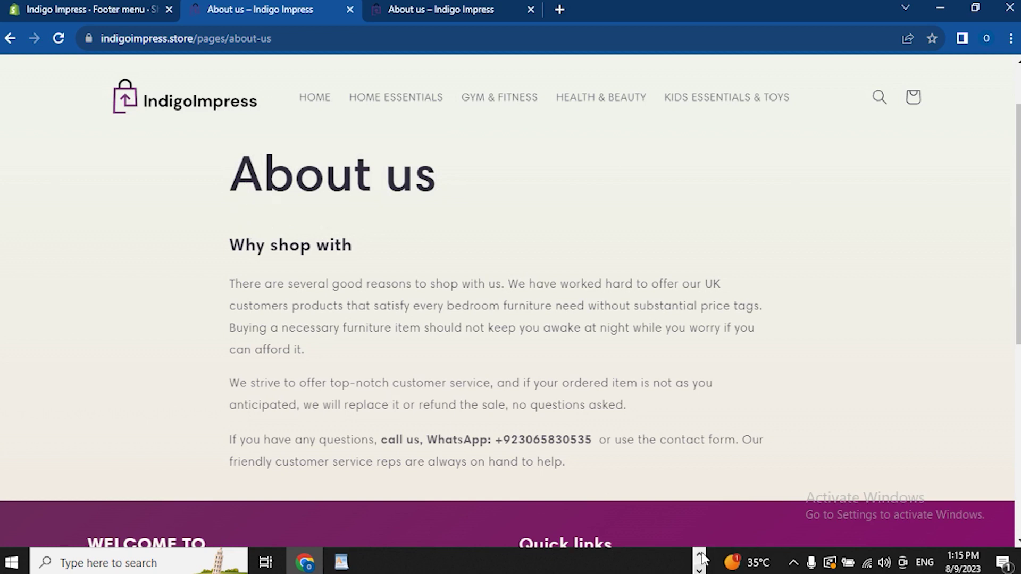
Step: Switch to the Google Docs source document and examine the "Why shop with" heading line
{"action": "left_click", "coordinate": [360, 563]}
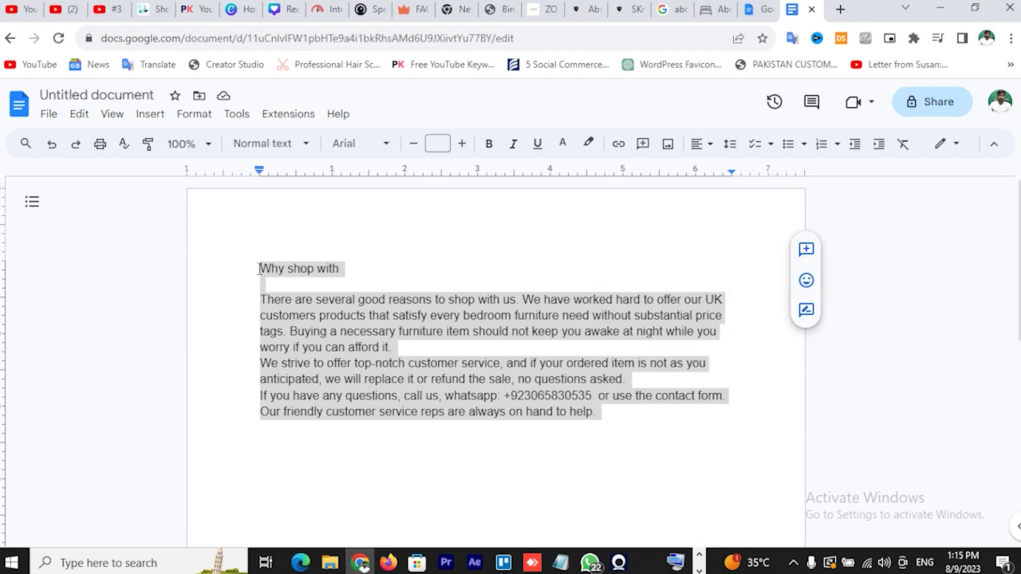
{"action": "left_click", "coordinate": [272, 268]}
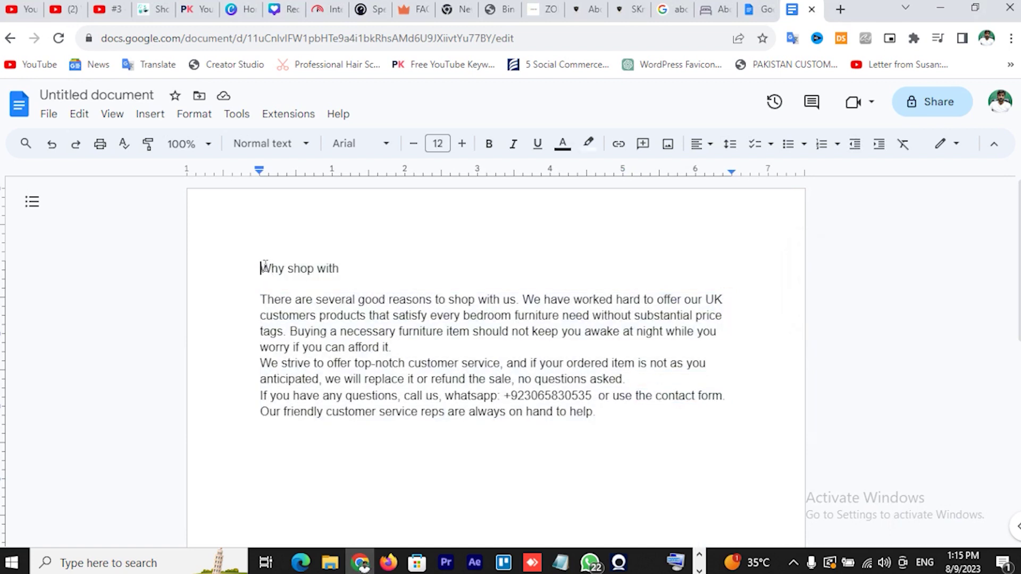
{"action": "left_click_drag", "start_coordinate": [261, 268], "coordinate": [358, 265]}
{"action": "left_click", "coordinate": [370, 271]}
{"action": "left_click", "coordinate": [346, 270]}
{"action": "left_click", "coordinate": [358, 265]}
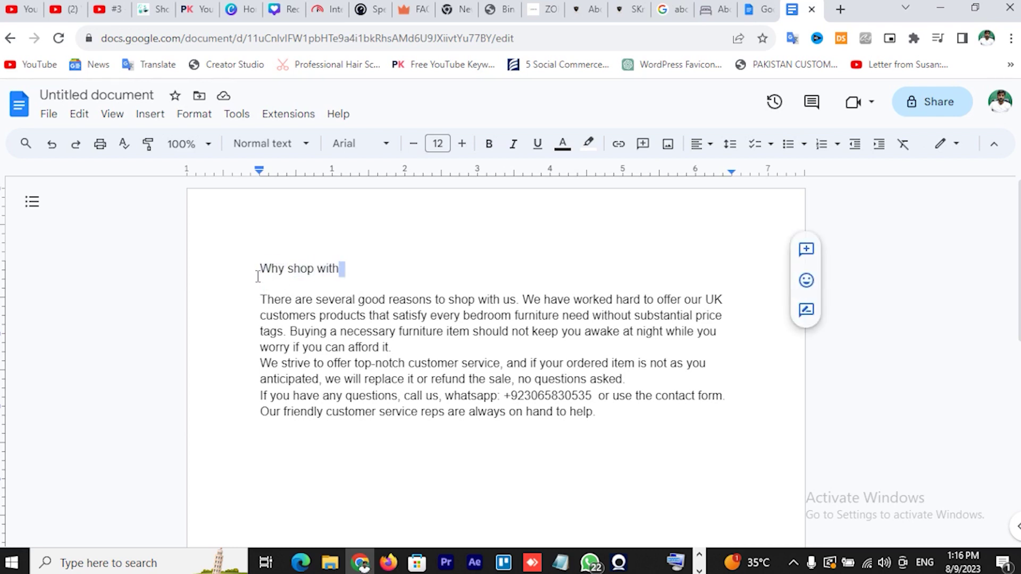
{"action": "left_click", "coordinate": [290, 314]}
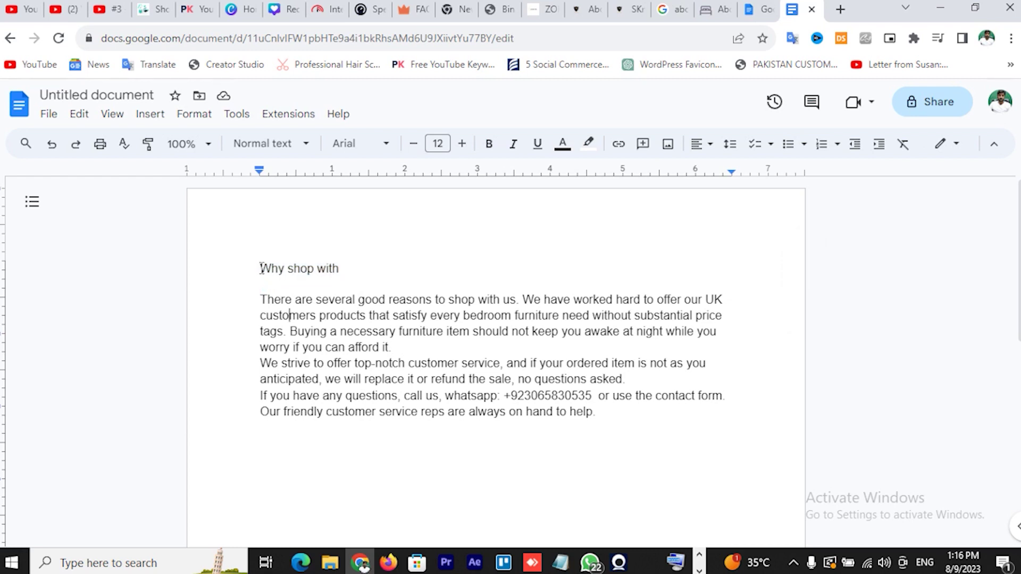